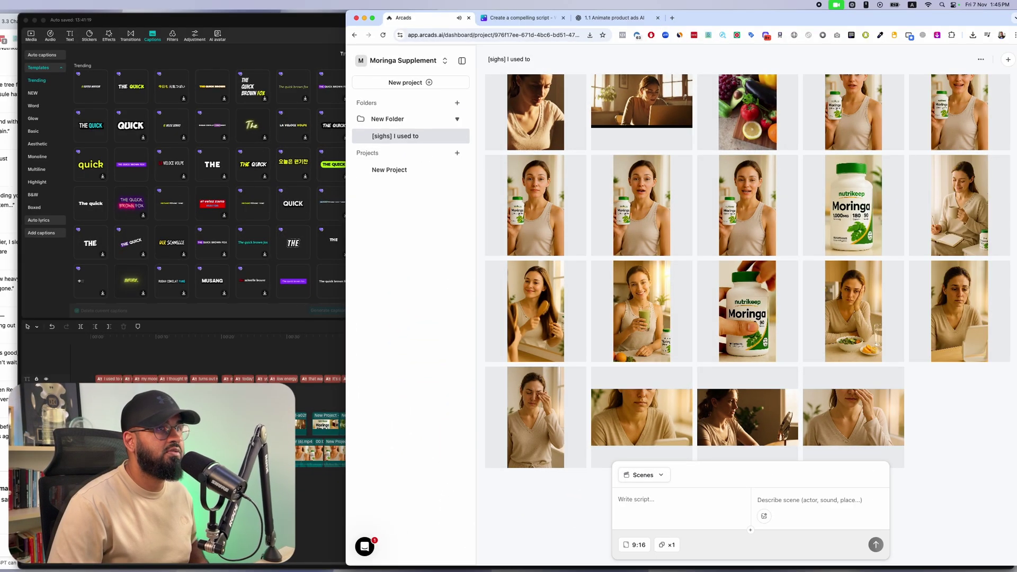
Step: Select a clip on CapCut's captioned Moringa ad timeline, then bring the Arcads Chrome window forward
{"action": "left_click", "coordinate": [120, 363]}
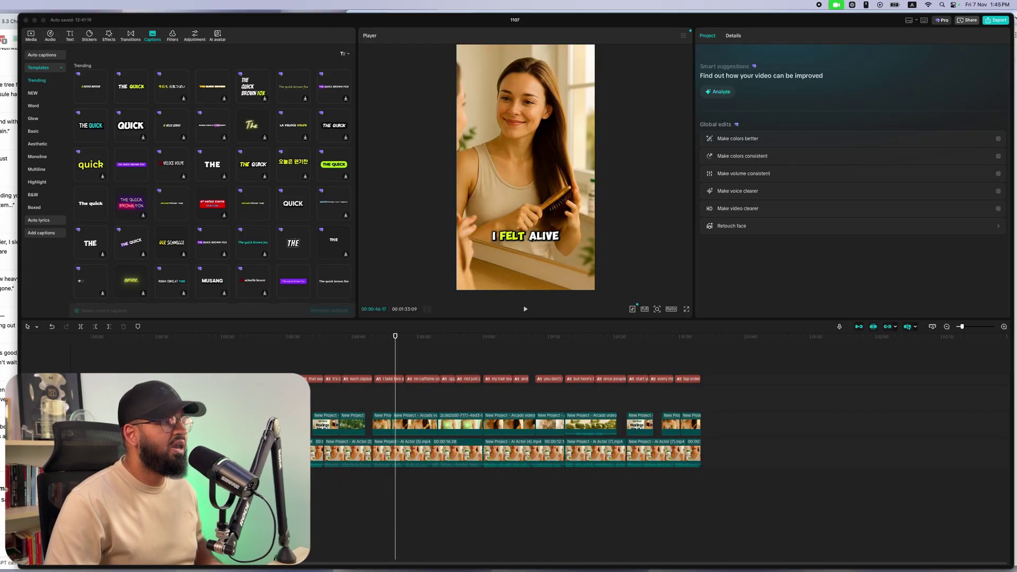
{"action": "left_click", "coordinate": [739, 376]}
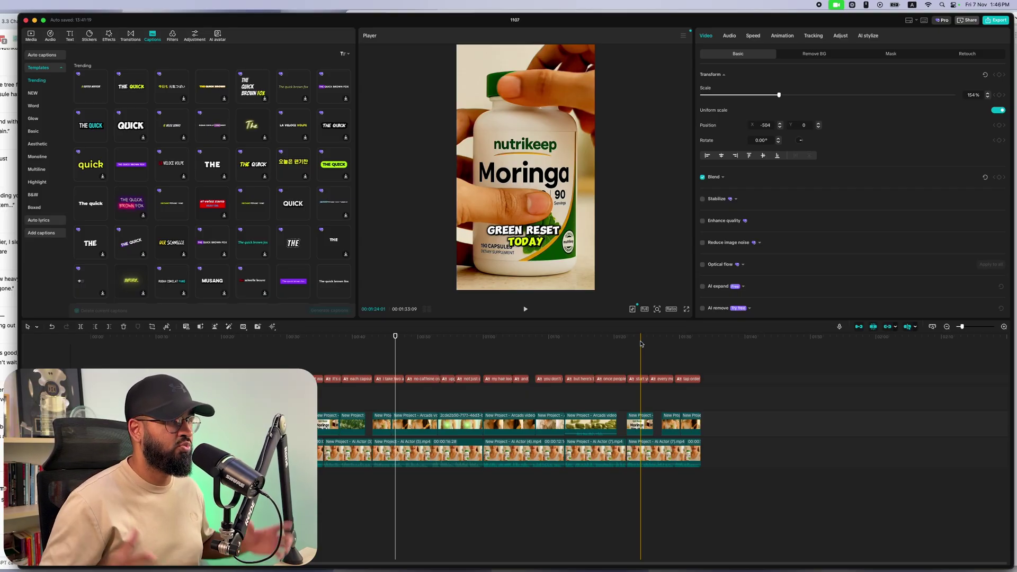
{"action": "key", "text": "ctrl+Up"}
{"action": "left_click", "coordinate": [883, 381]}
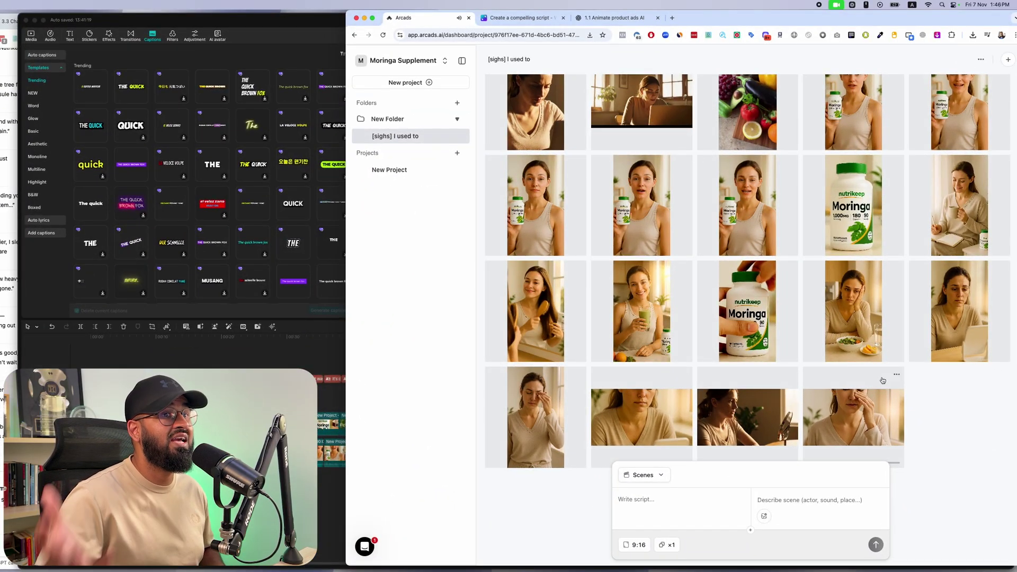
Step: Hide the Arcads Chrome window so the ChatGPT marketing conversation shows over CapCut
{"action": "key", "text": "super+Tab"}
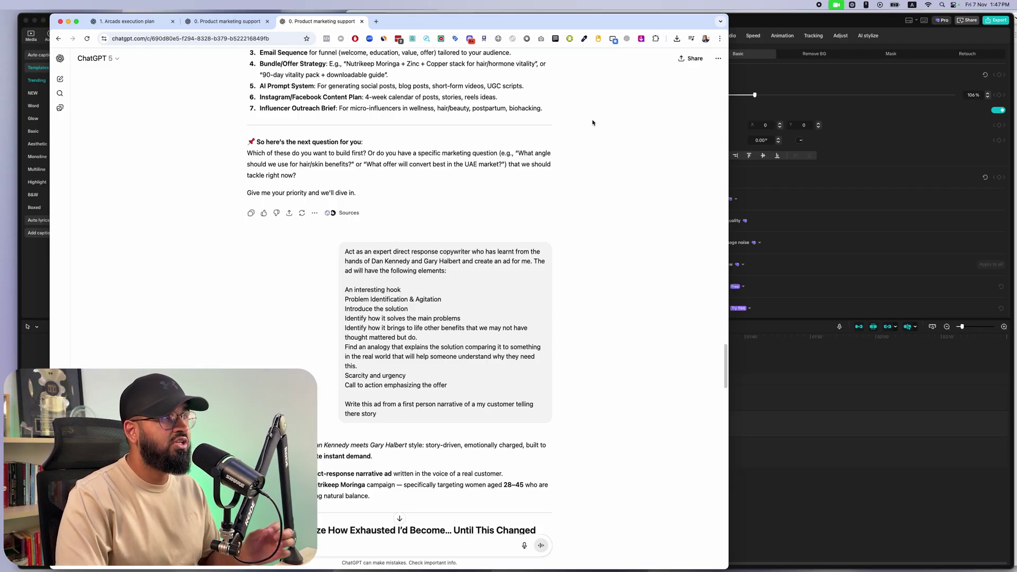
Step: Move the ChatGPT window aside and highlight the whole 'Act as an expert direct response copywriter' prompt
{"action": "left_click_drag", "start_coordinate": [571, 24], "coordinate": [848, 33]}
{"action": "scroll", "coordinate": [631, 279], "scroll_direction": "up", "scroll_amount": 5}
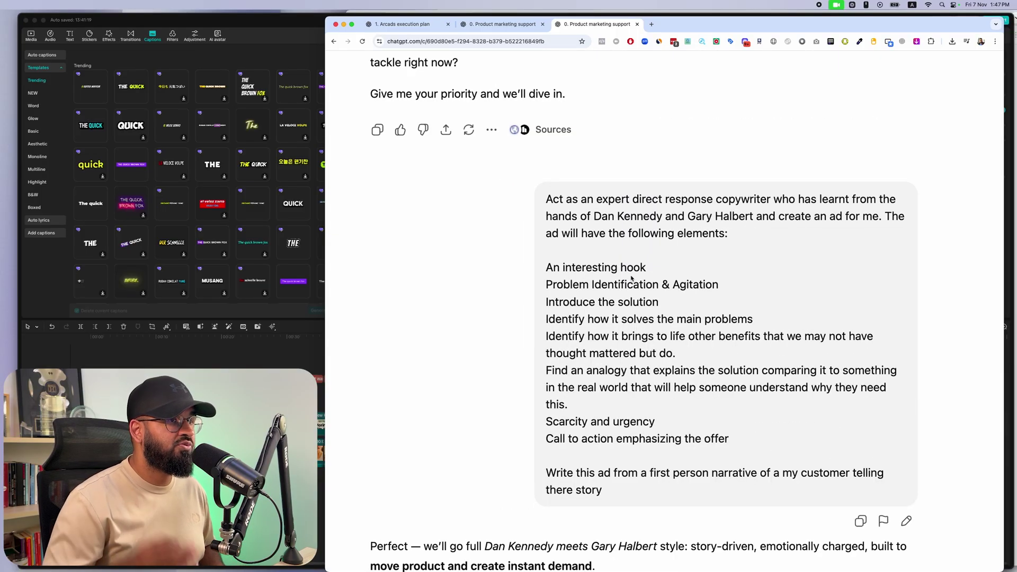
{"action": "scroll", "coordinate": [632, 278], "scroll_direction": "down", "scroll_amount": 1}
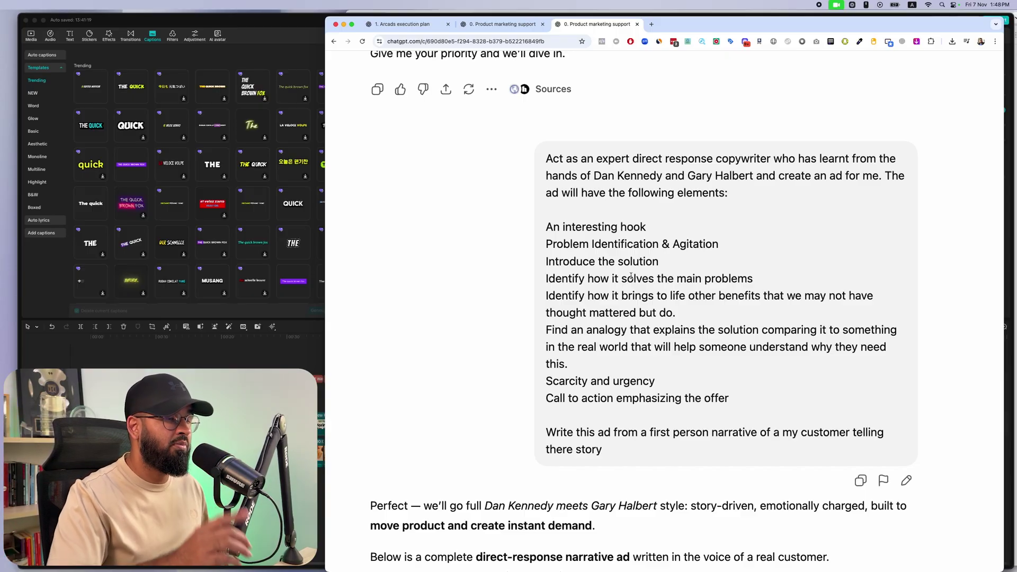
{"action": "scroll", "coordinate": [630, 278], "scroll_direction": "up", "scroll_amount": 15}
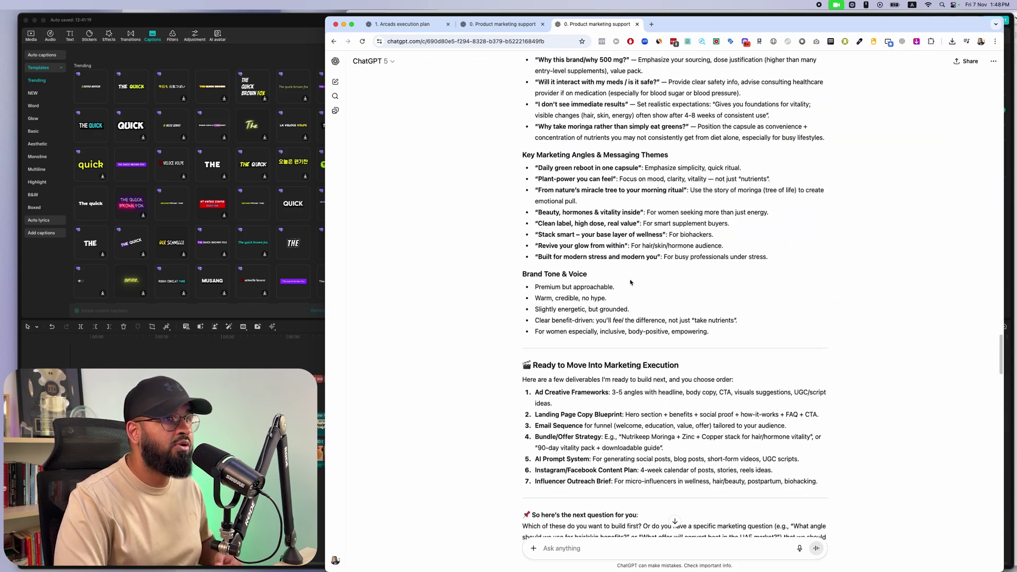
{"action": "scroll", "coordinate": [630, 282], "scroll_direction": "up", "scroll_amount": 20}
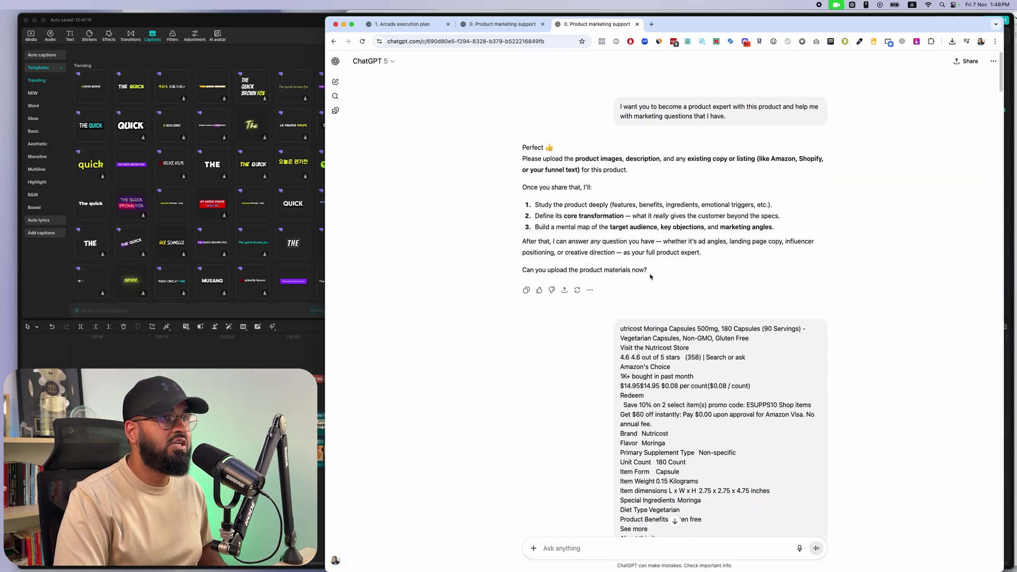
{"action": "scroll", "coordinate": [670, 118], "scroll_direction": "up", "scroll_amount": 5}
{"action": "scroll", "coordinate": [572, 101], "scroll_direction": "right", "scroll_amount": 2}
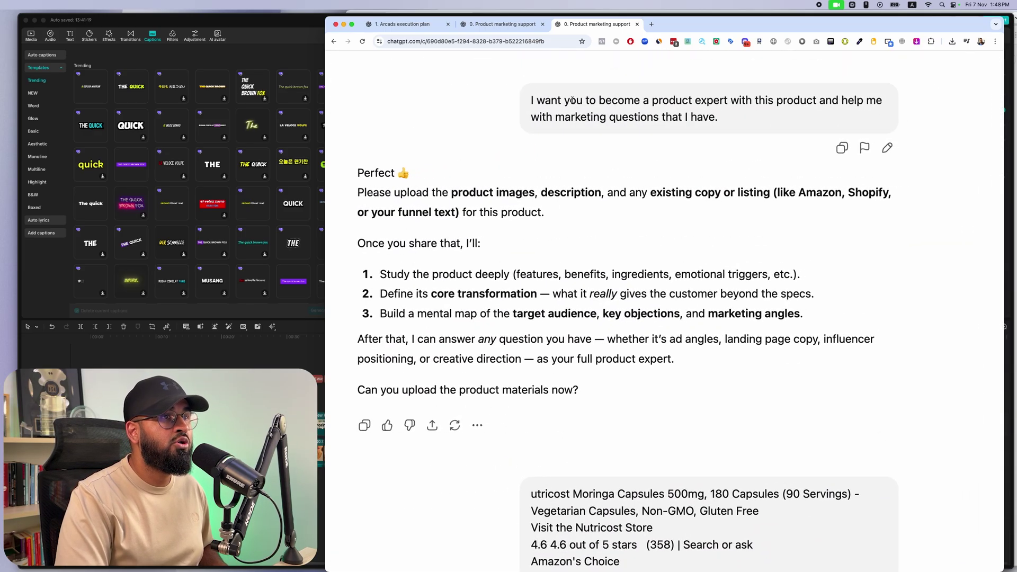
{"action": "scroll", "coordinate": [726, 104], "scroll_direction": "down", "scroll_amount": 5}
{"action": "scroll", "coordinate": [720, 105], "scroll_direction": "down", "scroll_amount": 10}
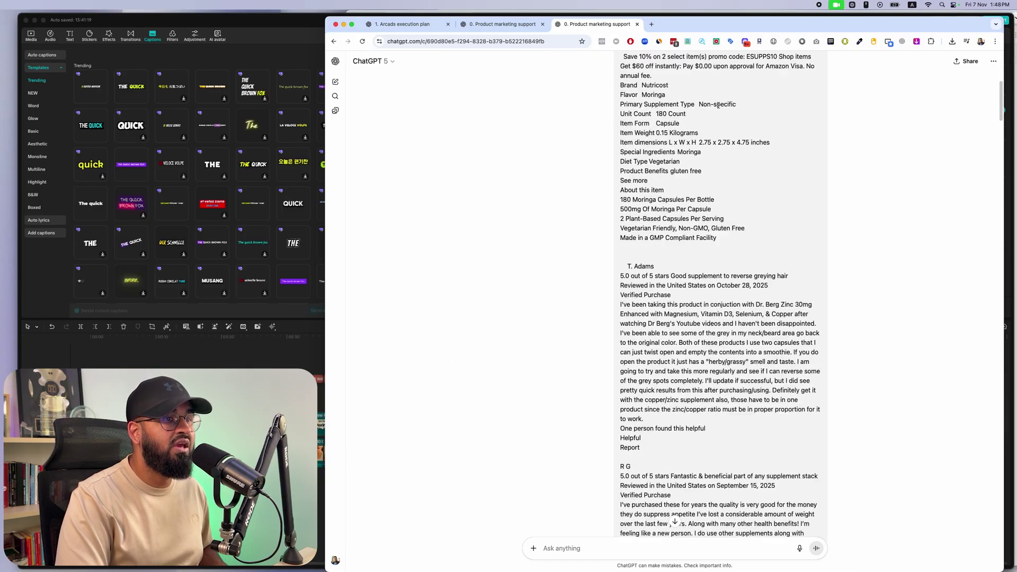
{"action": "scroll", "coordinate": [718, 106], "scroll_direction": "down", "scroll_amount": 20}
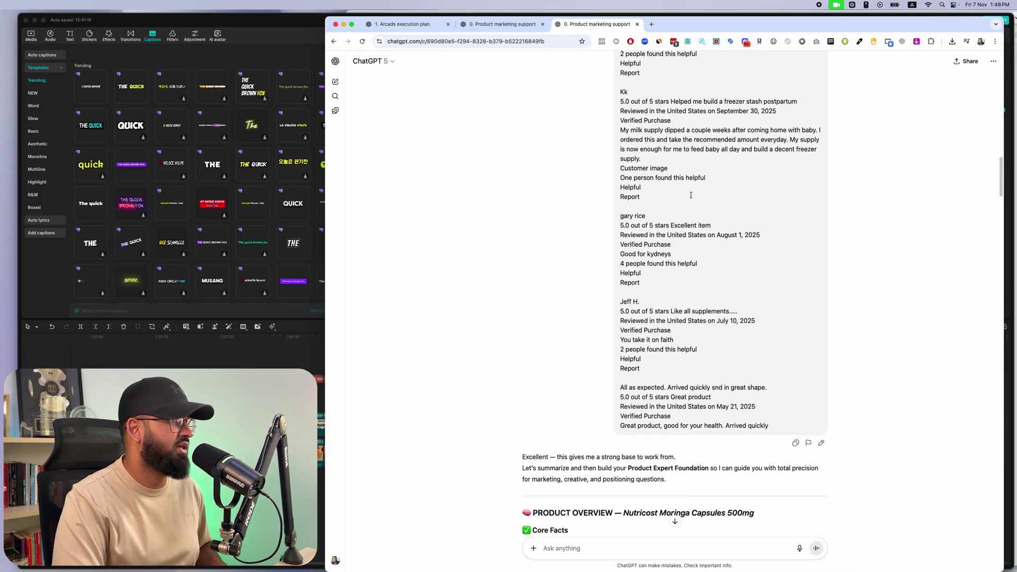
{"action": "scroll", "coordinate": [691, 197], "scroll_direction": "up", "scroll_amount": 5}
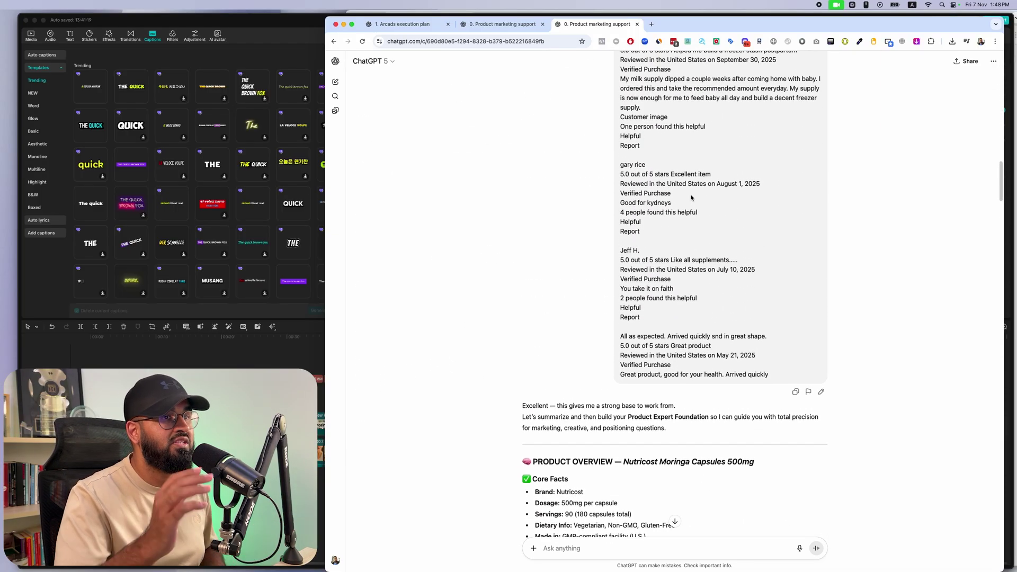
{"action": "scroll", "coordinate": [691, 198], "scroll_direction": "down", "scroll_amount": 20}
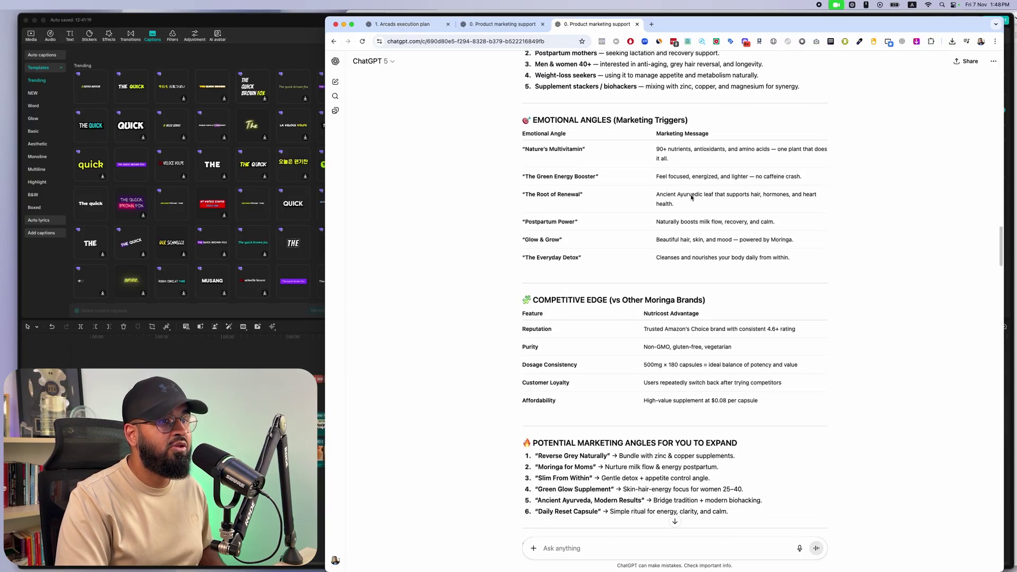
{"action": "scroll", "coordinate": [691, 198], "scroll_direction": "up", "scroll_amount": 5}
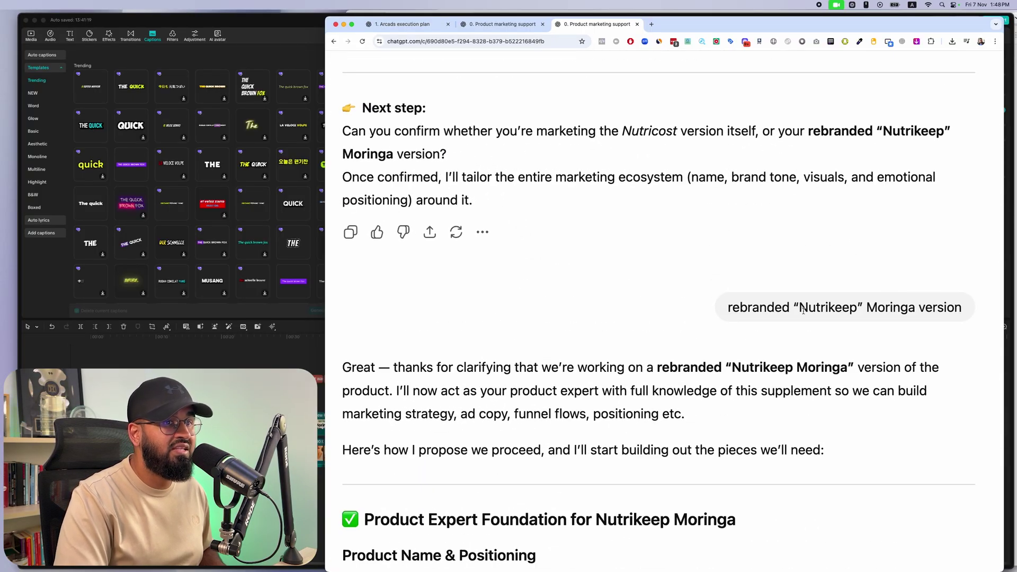
{"action": "scroll", "coordinate": [812, 299], "scroll_direction": "down", "scroll_amount": 5}
{"action": "scroll", "coordinate": [808, 301], "scroll_direction": "down", "scroll_amount": 15}
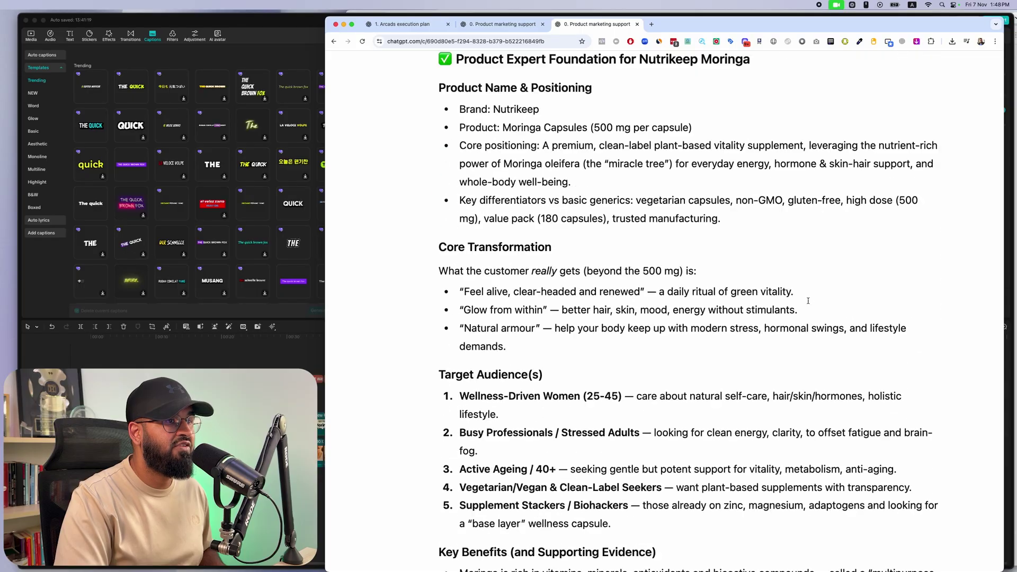
{"action": "scroll", "coordinate": [807, 301], "scroll_direction": "down", "scroll_amount": 15}
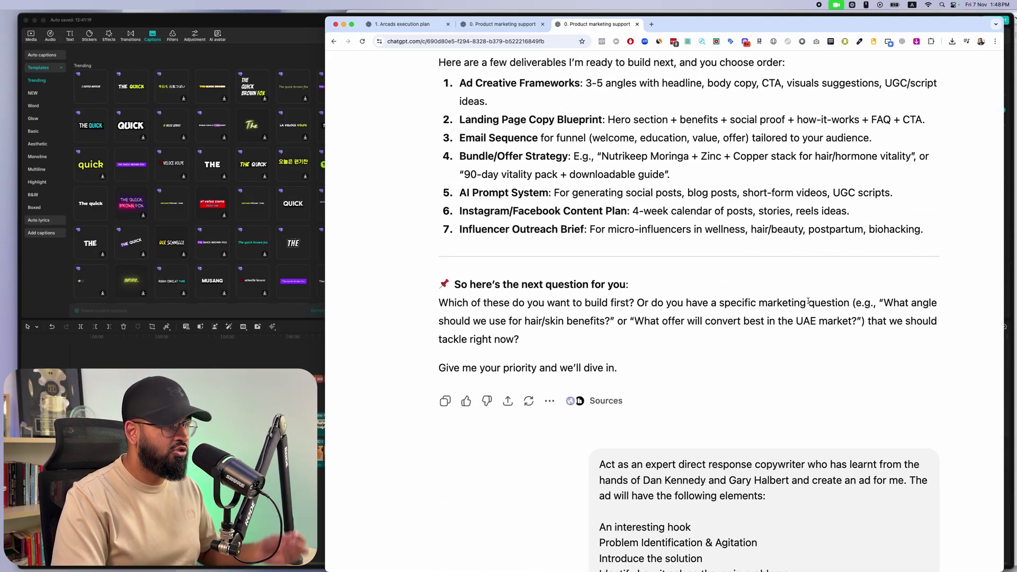
{"action": "scroll", "coordinate": [807, 301], "scroll_direction": "down", "scroll_amount": 7}
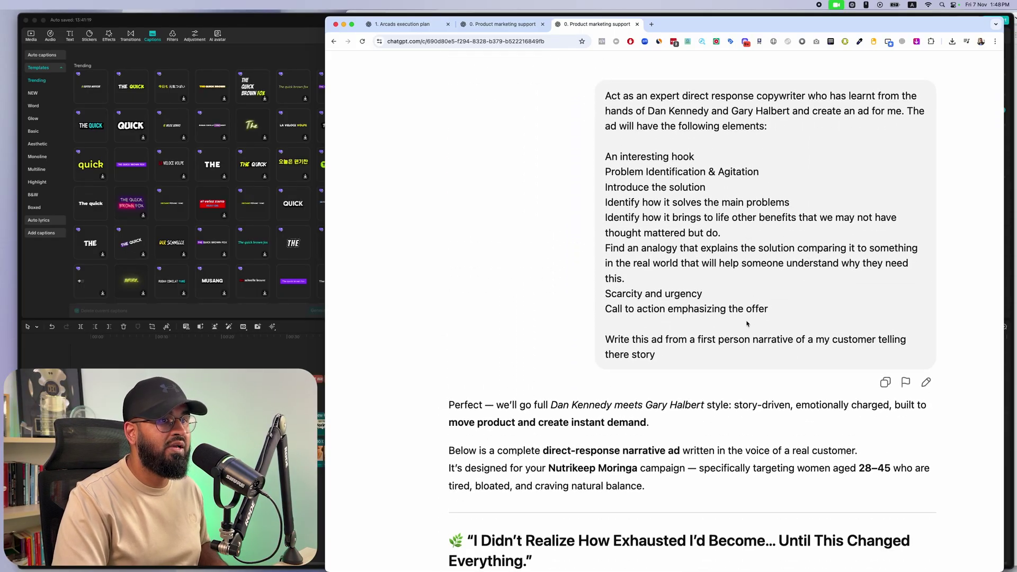
{"action": "left_click_drag", "start_coordinate": [660, 355], "coordinate": [588, 96]}
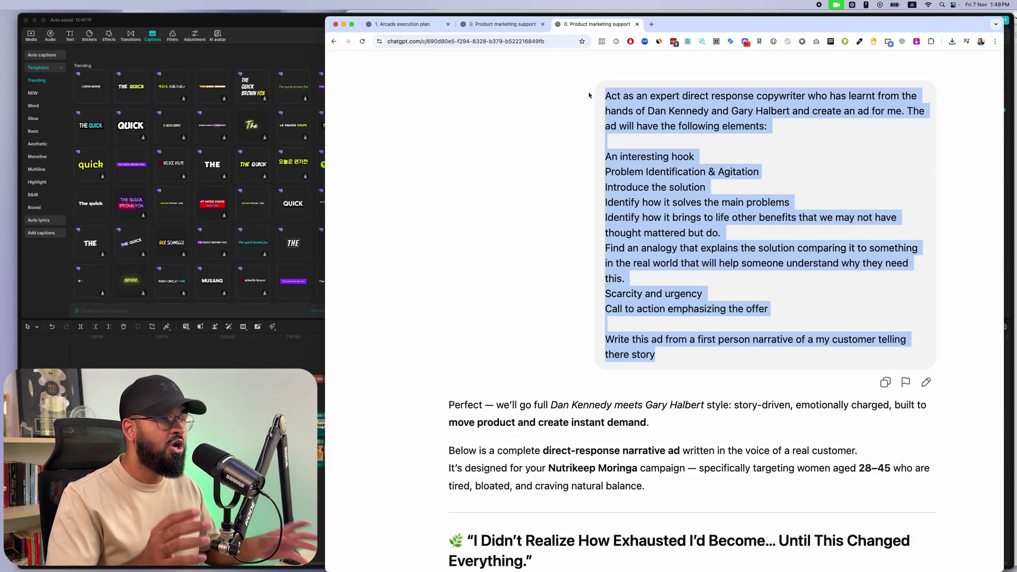
{"action": "scroll", "coordinate": [587, 229], "scroll_direction": "down", "scroll_amount": 10}
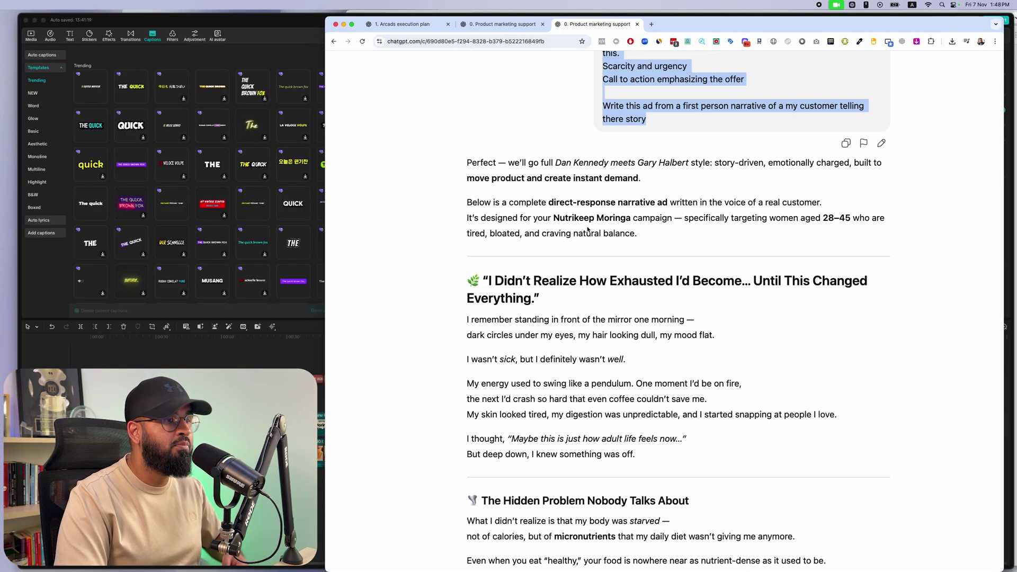
{"action": "scroll", "coordinate": [586, 227], "scroll_direction": "up", "scroll_amount": 10}
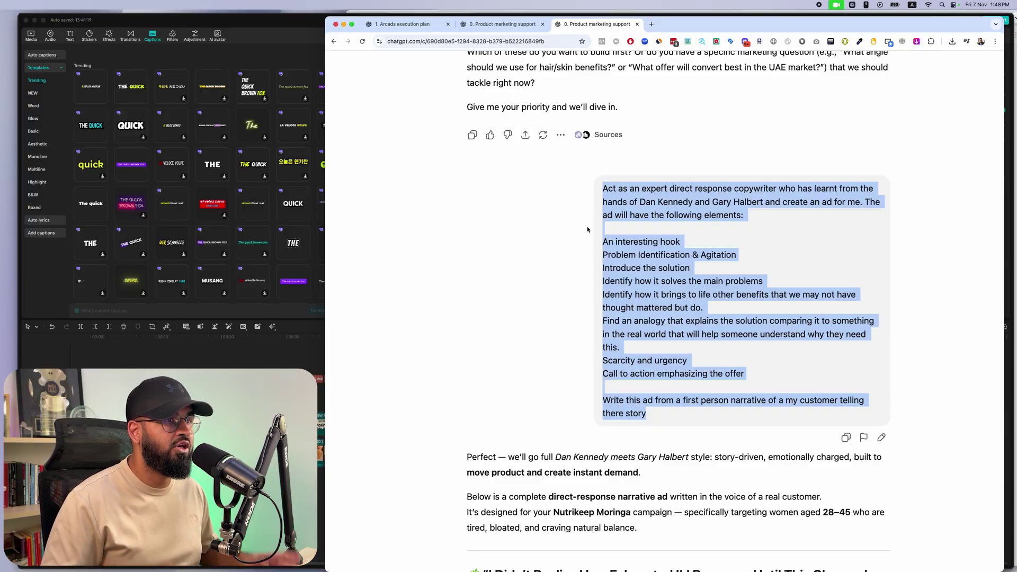
{"action": "key", "text": "super+equal"}
{"action": "scroll", "coordinate": [622, 232], "scroll_direction": "up", "scroll_amount": 3}
{"action": "left_click", "coordinate": [618, 248]}
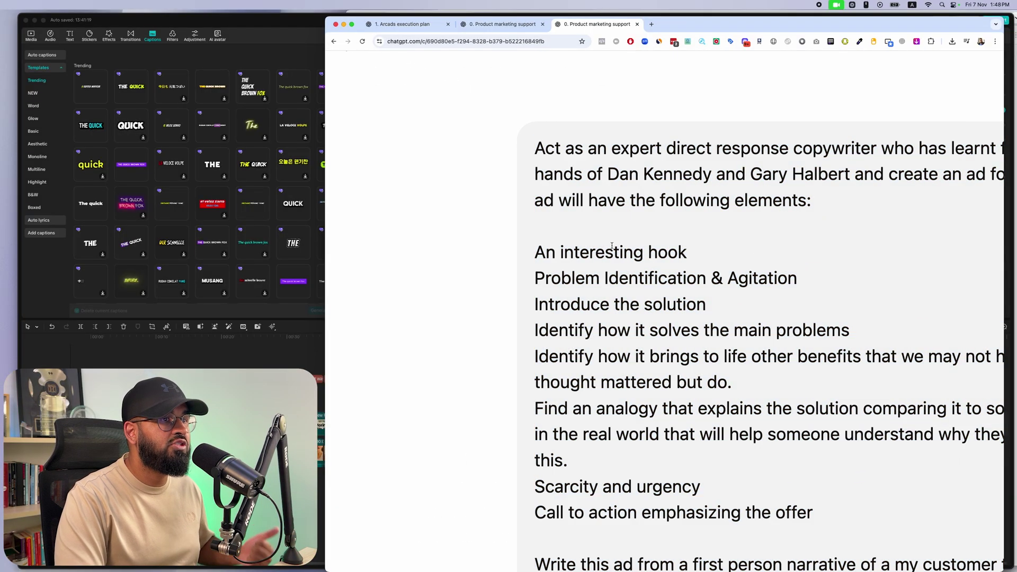
{"action": "scroll", "coordinate": [615, 268], "scroll_direction": "up", "scroll_amount": 3}
{"action": "scroll", "coordinate": [621, 255], "scroll_direction": "down", "scroll_amount": 1}
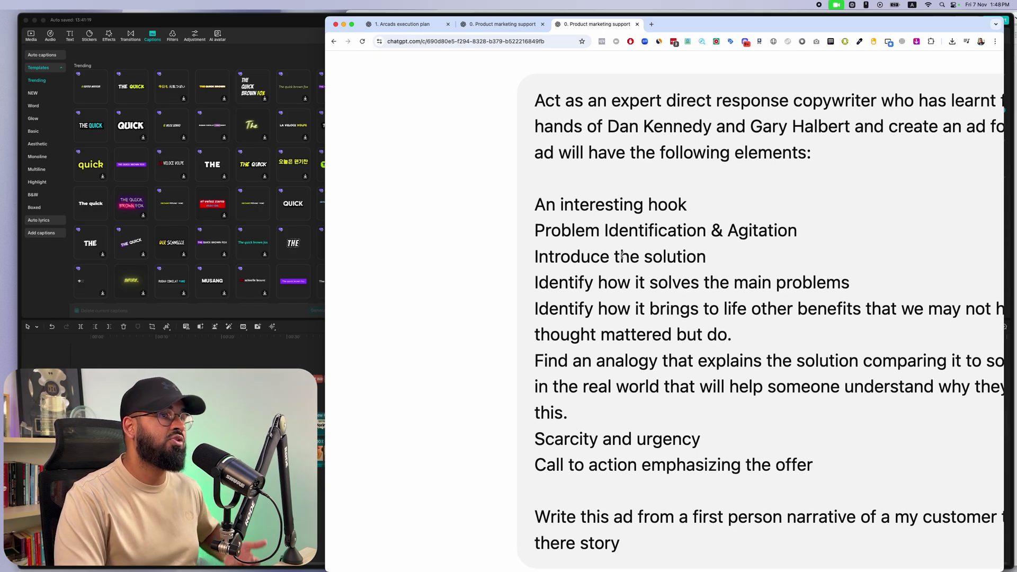
{"action": "scroll", "coordinate": [621, 255], "scroll_direction": "down", "scroll_amount": 1}
{"action": "scroll", "coordinate": [621, 255], "scroll_direction": "right", "scroll_amount": 2}
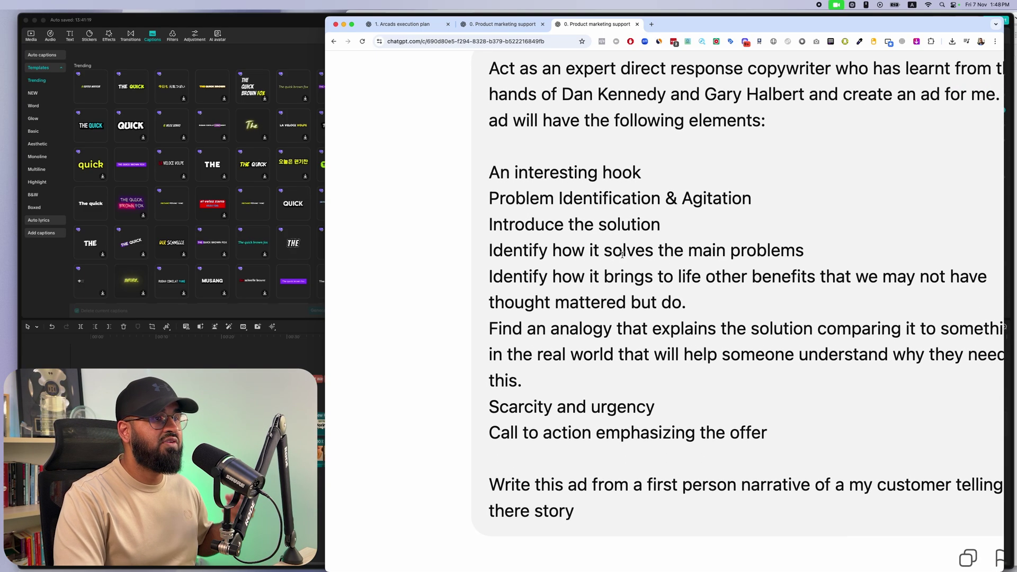
{"action": "scroll", "coordinate": [622, 255], "scroll_direction": "down", "scroll_amount": 2}
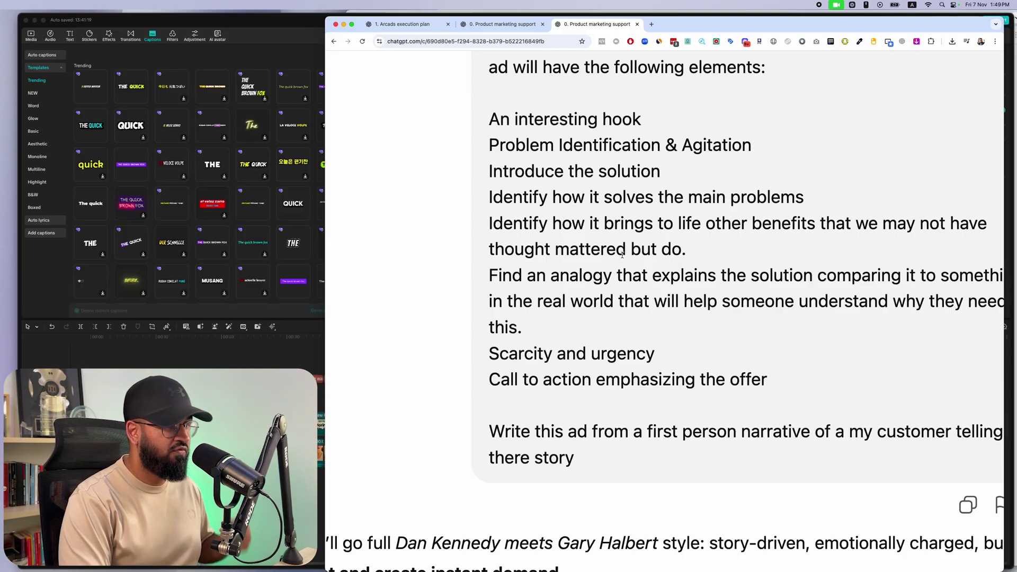
{"action": "key", "text": "super+0"}
{"action": "scroll", "coordinate": [622, 255], "scroll_direction": "down", "scroll_amount": 10}
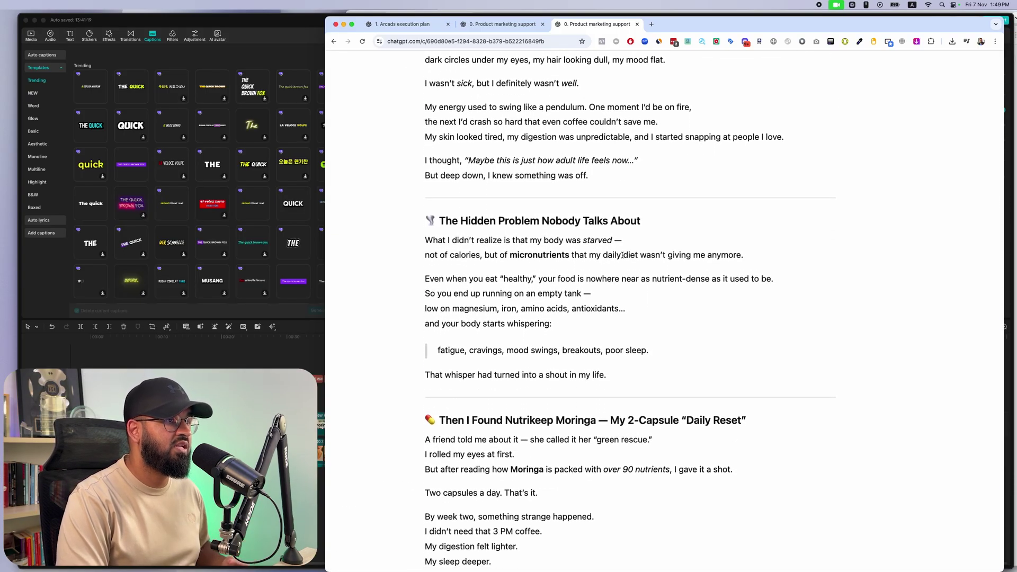
{"action": "scroll", "coordinate": [622, 255], "scroll_direction": "down", "scroll_amount": 15}
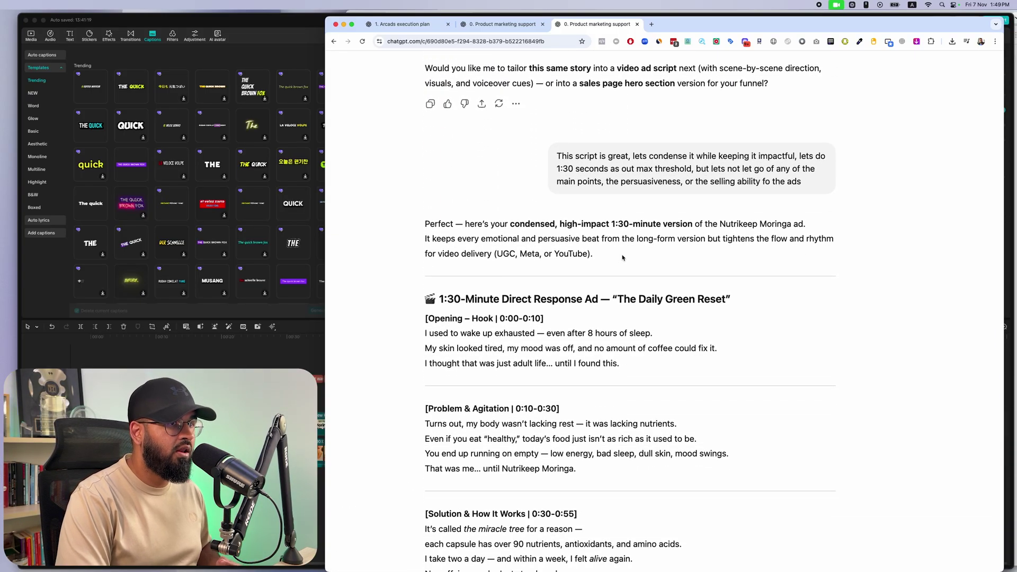
{"action": "scroll", "coordinate": [622, 258], "scroll_direction": "down", "scroll_amount": 3}
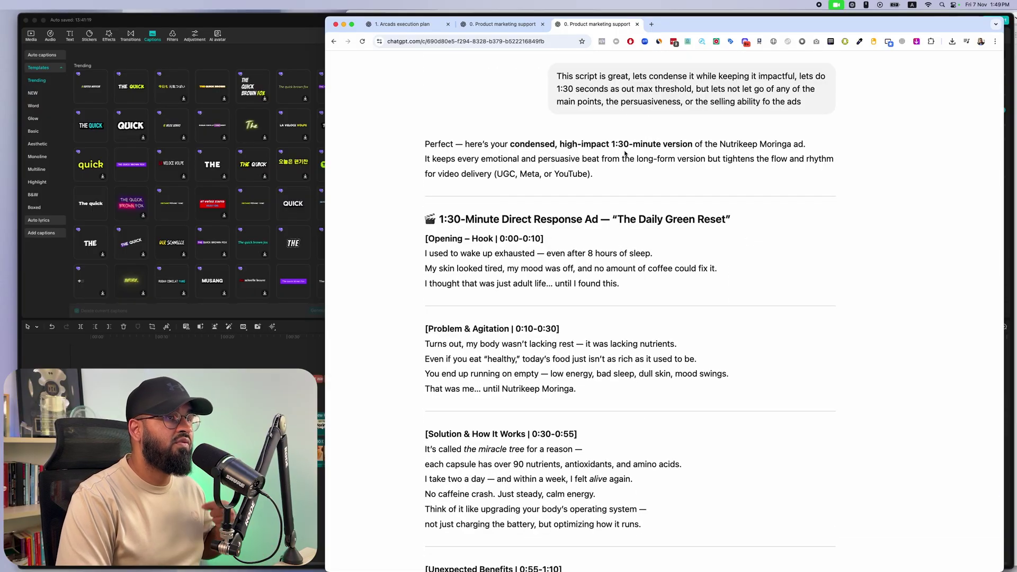
{"action": "scroll", "coordinate": [622, 214], "scroll_direction": "down", "scroll_amount": 4}
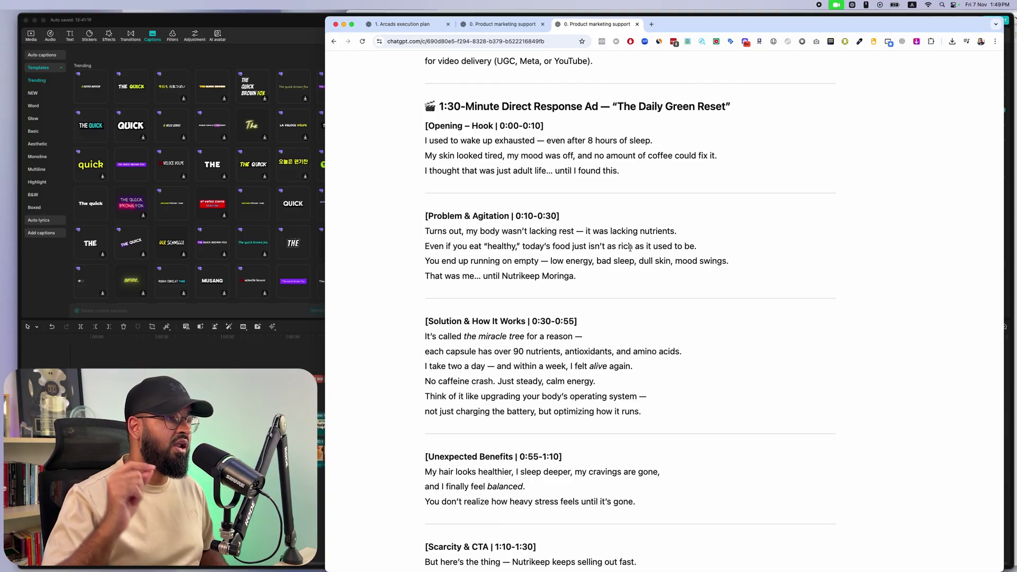
{"action": "scroll", "coordinate": [629, 247], "scroll_direction": "down", "scroll_amount": 7}
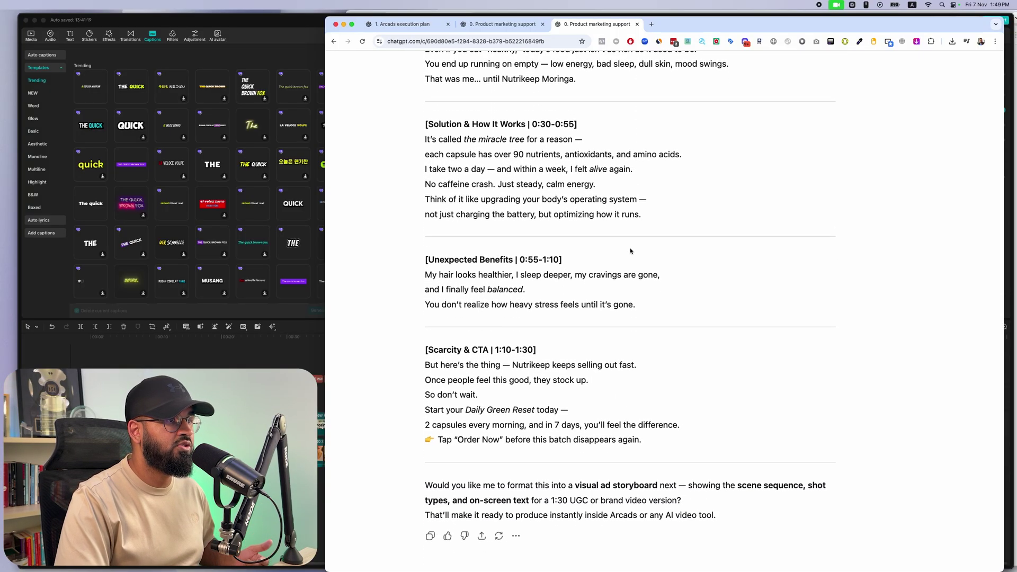
{"action": "scroll", "coordinate": [630, 250], "scroll_direction": "down", "scroll_amount": 3}
{"action": "scroll", "coordinate": [630, 251], "scroll_direction": "up", "scroll_amount": 1}
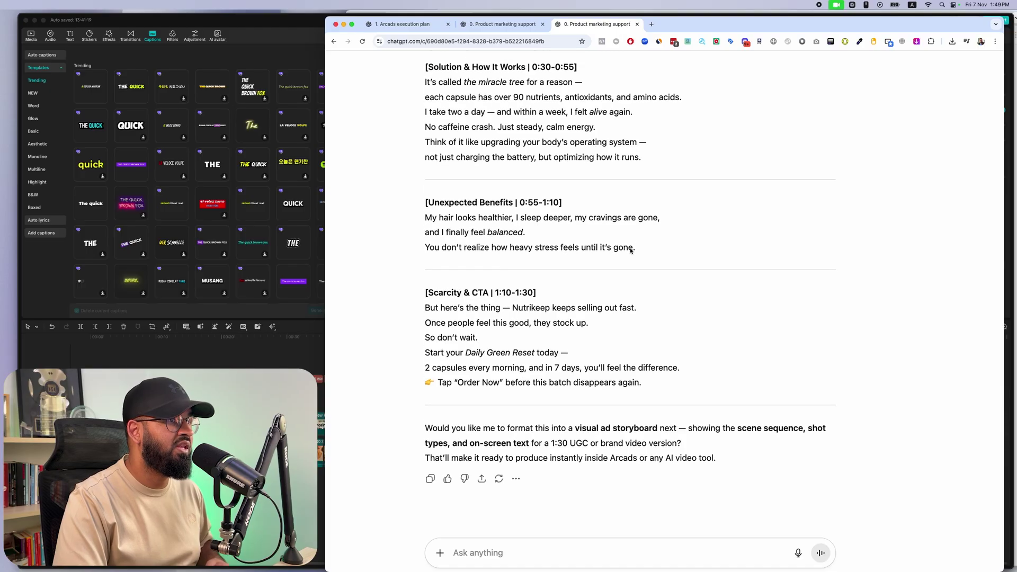
{"action": "scroll", "coordinate": [630, 247], "scroll_direction": "up", "scroll_amount": 9}
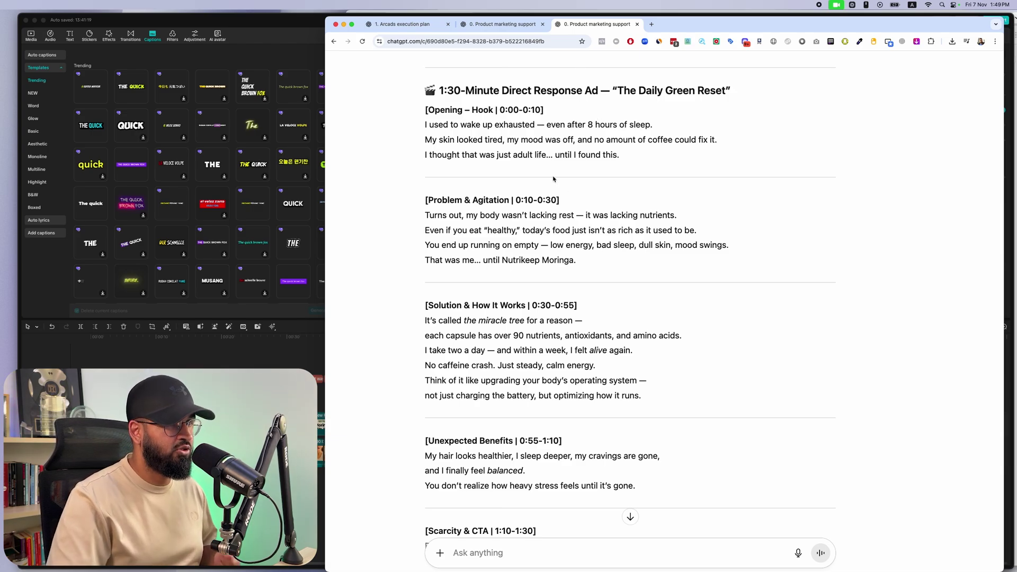
{"action": "scroll", "coordinate": [553, 179], "scroll_direction": "down", "scroll_amount": 12}
{"action": "scroll", "coordinate": [552, 153], "scroll_direction": "up", "scroll_amount": 11}
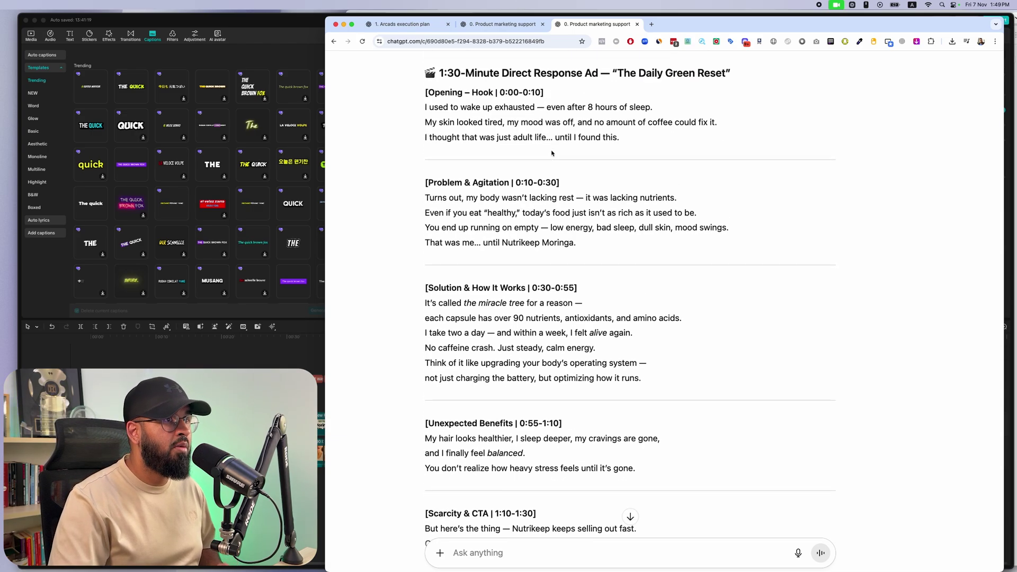
{"action": "left_click", "coordinate": [202, 310]}
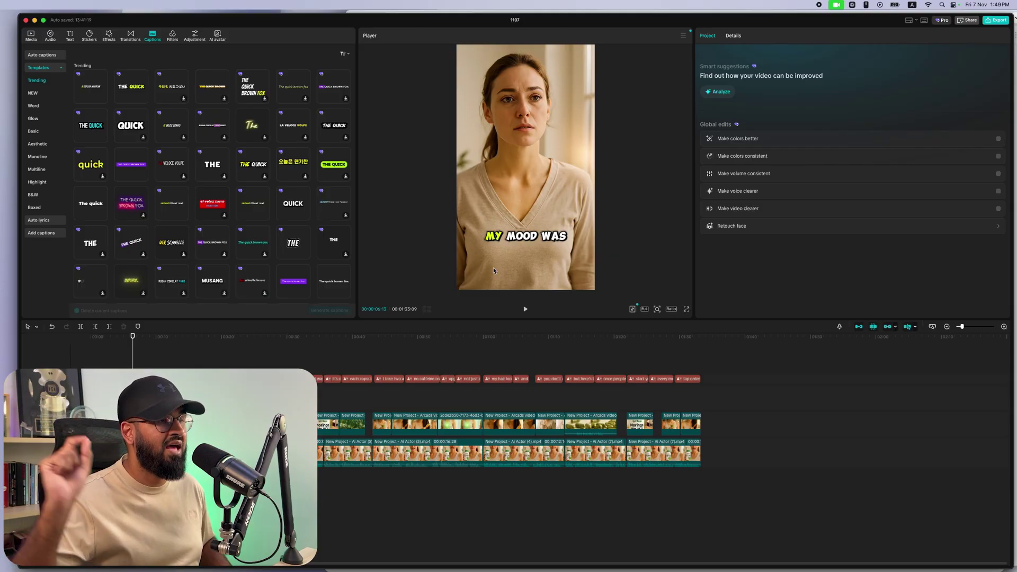
Step: Switch back to the Arcads execution plan ChatGPT chat over the CapCut editor
{"action": "key", "text": "super+Tab"}
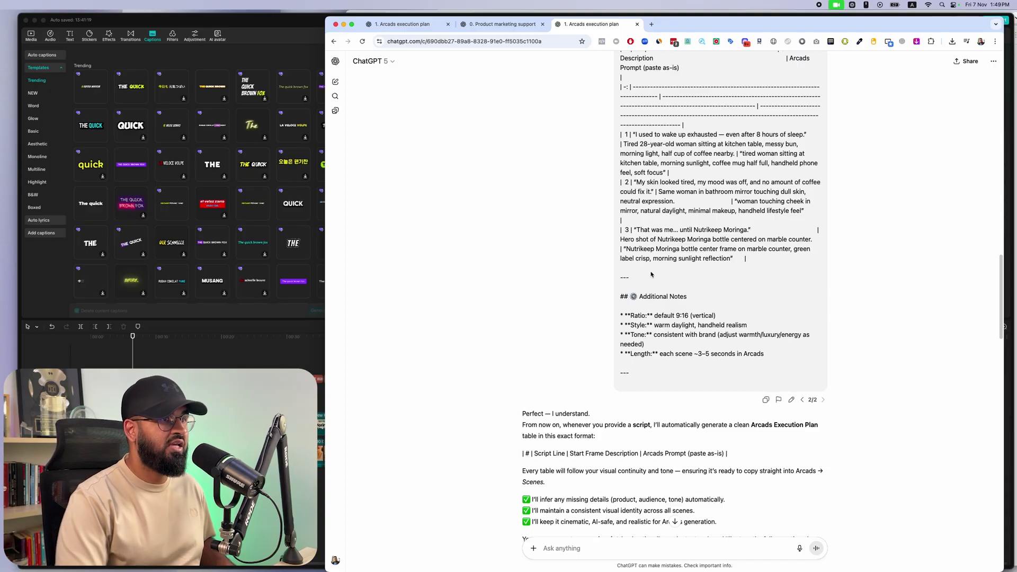
Step: Check the condensed script in the marketing chat, then return to the Arcads execution plan chat
{"action": "scroll", "coordinate": [651, 274], "scroll_direction": "down", "scroll_amount": 5}
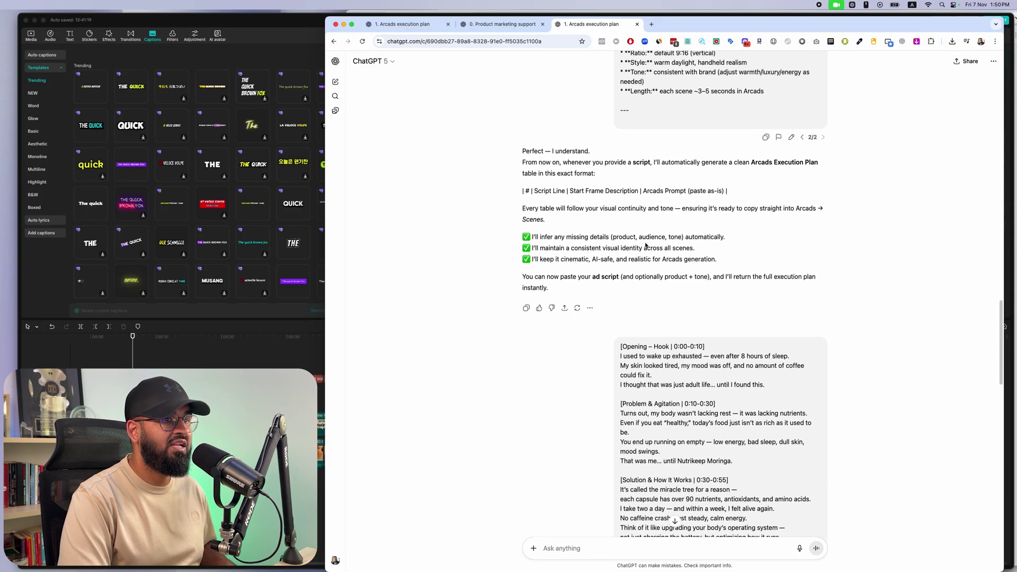
{"action": "scroll", "coordinate": [578, 265], "scroll_direction": "up", "scroll_amount": 3}
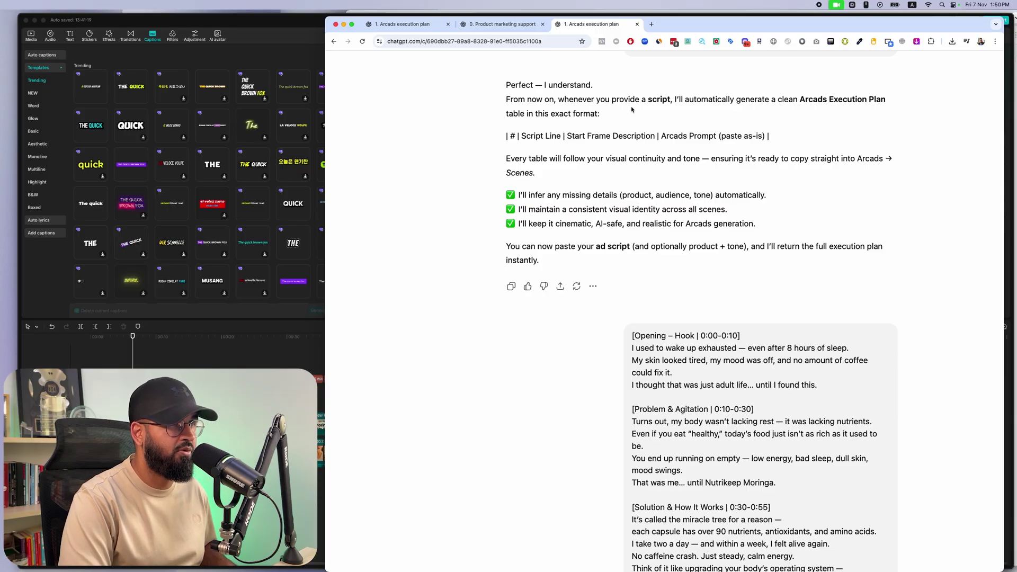
{"action": "key", "text": "ctrl+shift+Tab"}
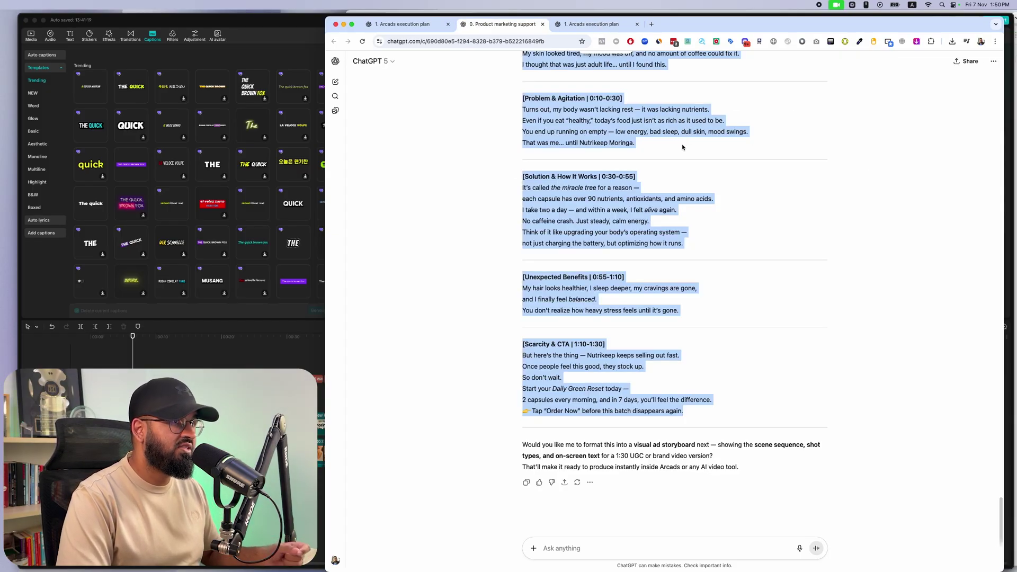
{"action": "scroll", "coordinate": [564, 170], "scroll_direction": "up", "scroll_amount": 2}
{"action": "key", "text": "ctrl+Tab"}
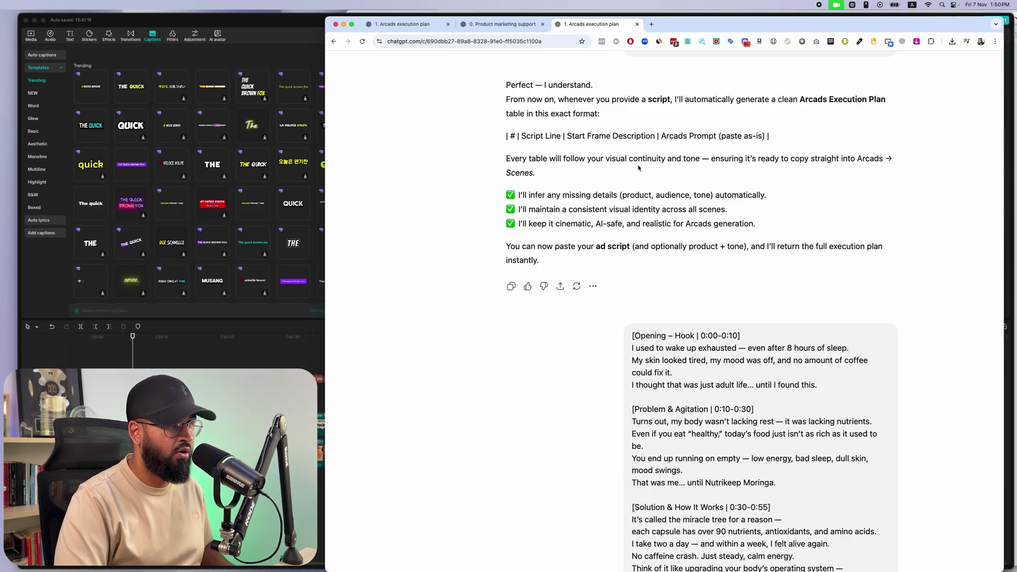
Step: Select row 1's script line, start frame description and Arcads prompt in the execution plan table
{"action": "scroll", "coordinate": [638, 168], "scroll_direction": "down", "scroll_amount": 1}
{"action": "scroll", "coordinate": [638, 166], "scroll_direction": "up", "scroll_amount": 2}
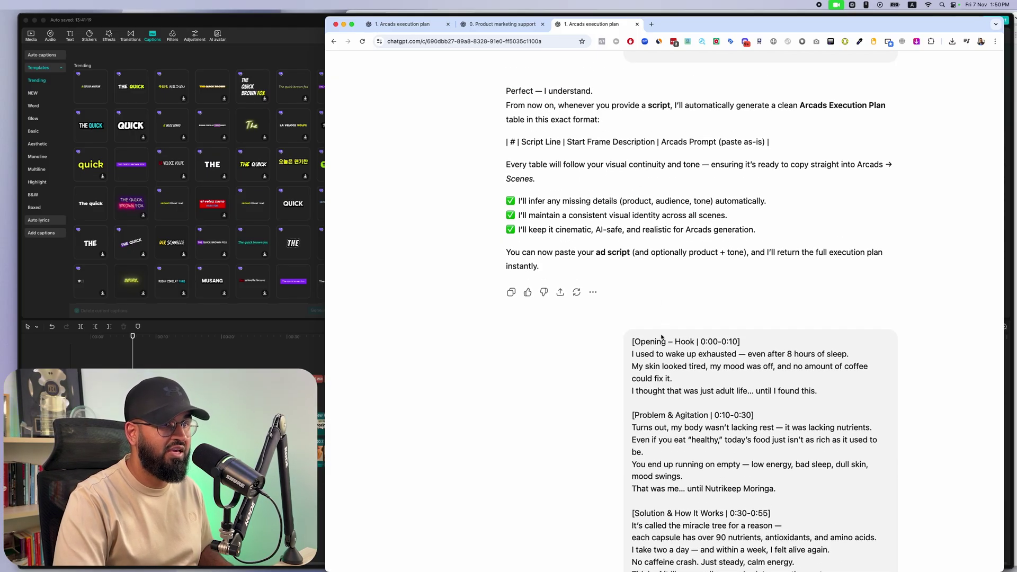
{"action": "scroll", "coordinate": [661, 337], "scroll_direction": "down", "scroll_amount": 4}
{"action": "scroll", "coordinate": [659, 495], "scroll_direction": "down", "scroll_amount": 15}
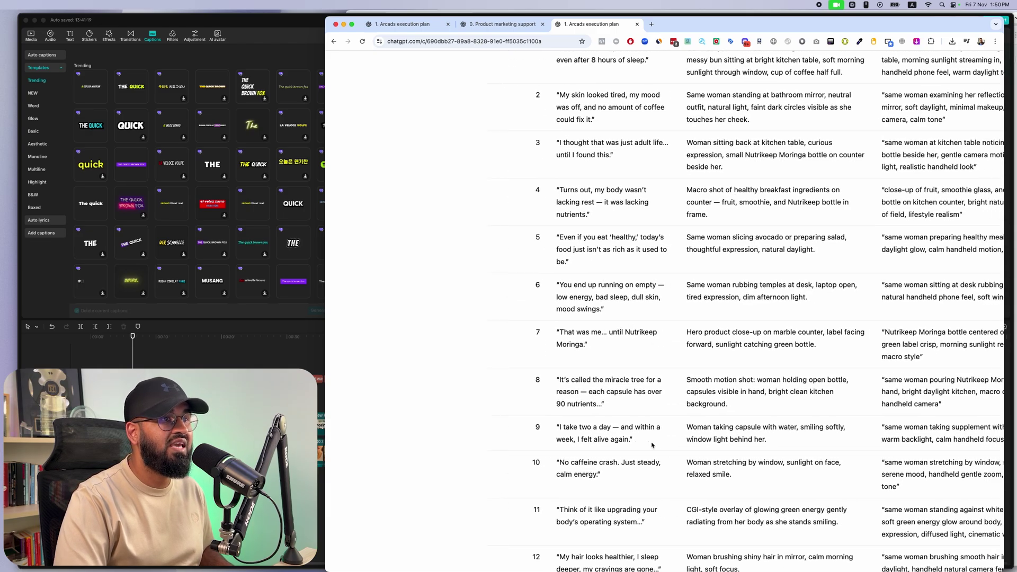
{"action": "scroll", "coordinate": [652, 445], "scroll_direction": "up", "scroll_amount": 1}
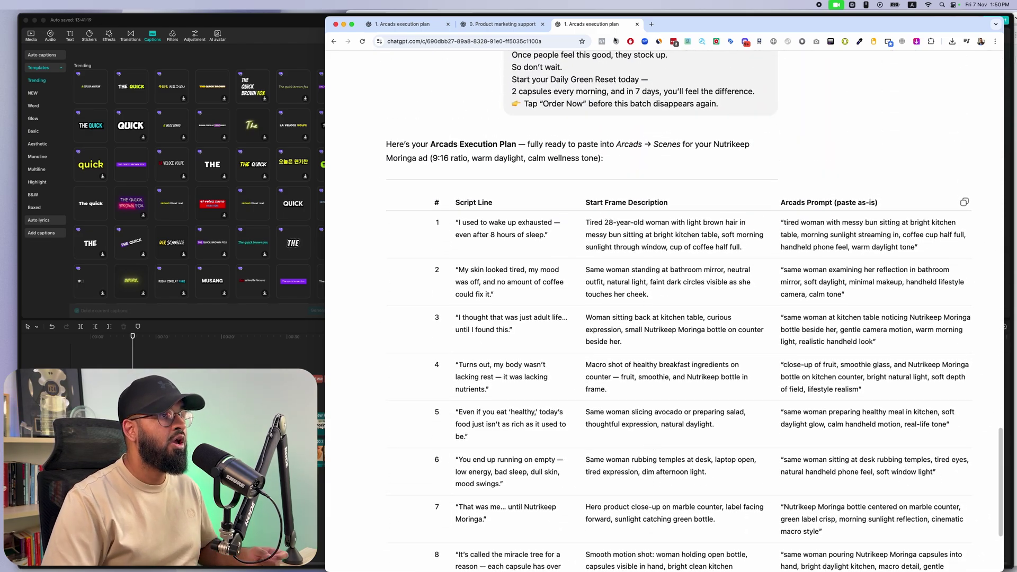
{"action": "left_click_drag", "start_coordinate": [544, 237], "coordinate": [454, 225]}
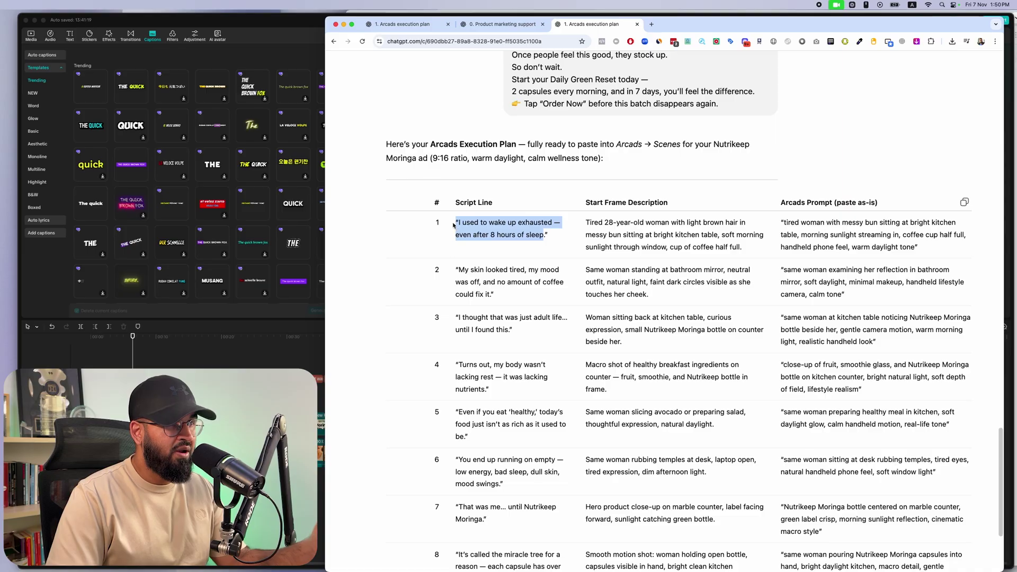
{"action": "left_click_drag", "start_coordinate": [742, 247], "coordinate": [585, 223]}
{"action": "left_click_drag", "start_coordinate": [919, 247], "coordinate": [778, 219]}
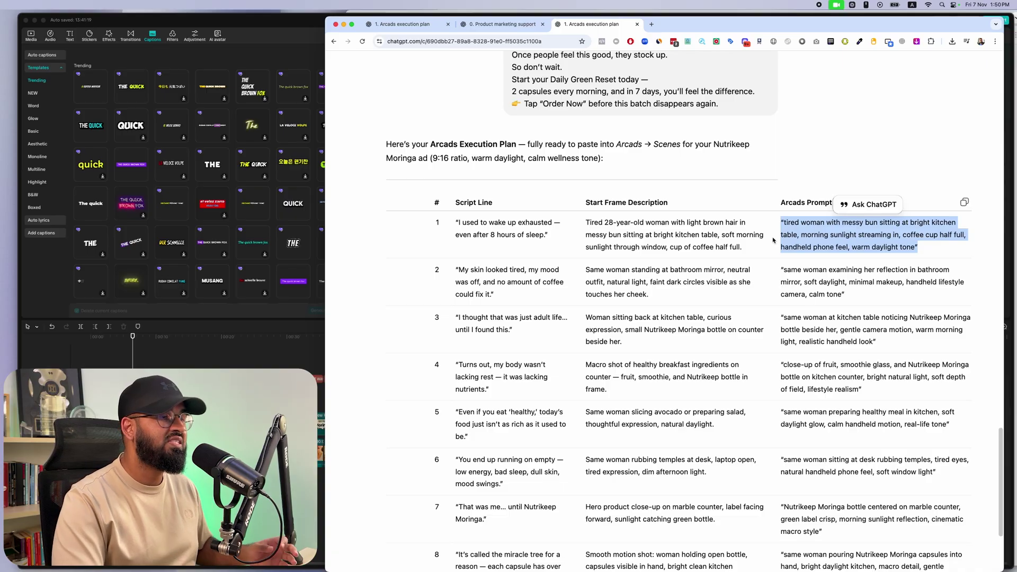
{"action": "scroll", "coordinate": [773, 241], "scroll_direction": "down", "scroll_amount": 10}
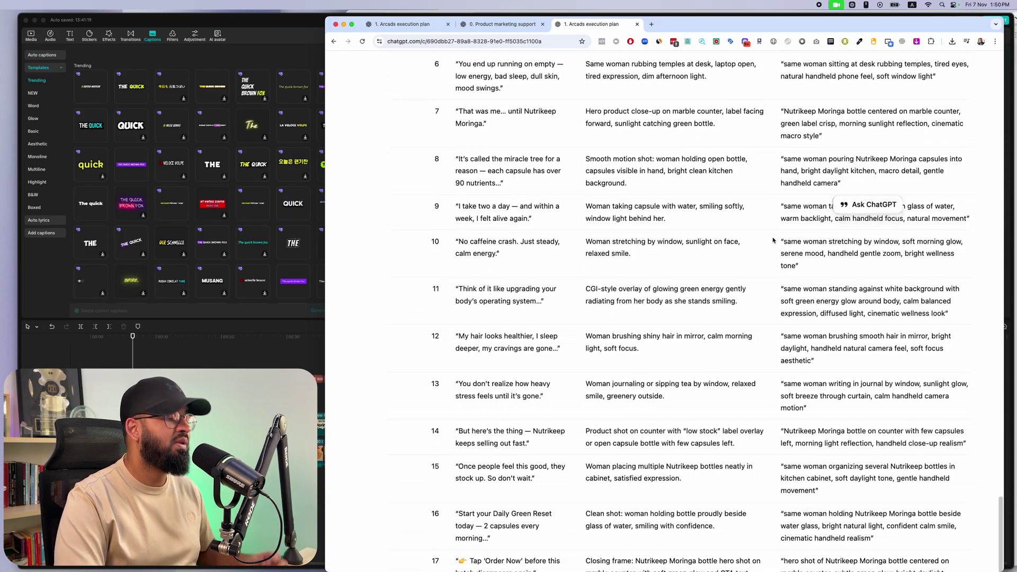
{"action": "scroll", "coordinate": [773, 240], "scroll_direction": "down", "scroll_amount": 3}
{"action": "scroll", "coordinate": [773, 240], "scroll_direction": "up", "scroll_amount": 6}
{"action": "left_click", "coordinate": [222, 353]}
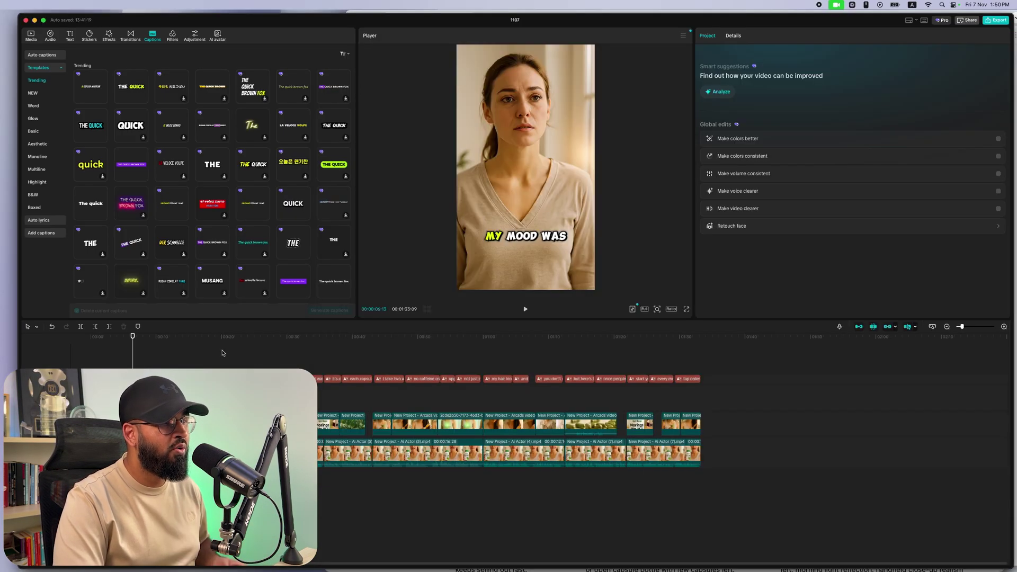
{"action": "left_click", "coordinate": [222, 353]}
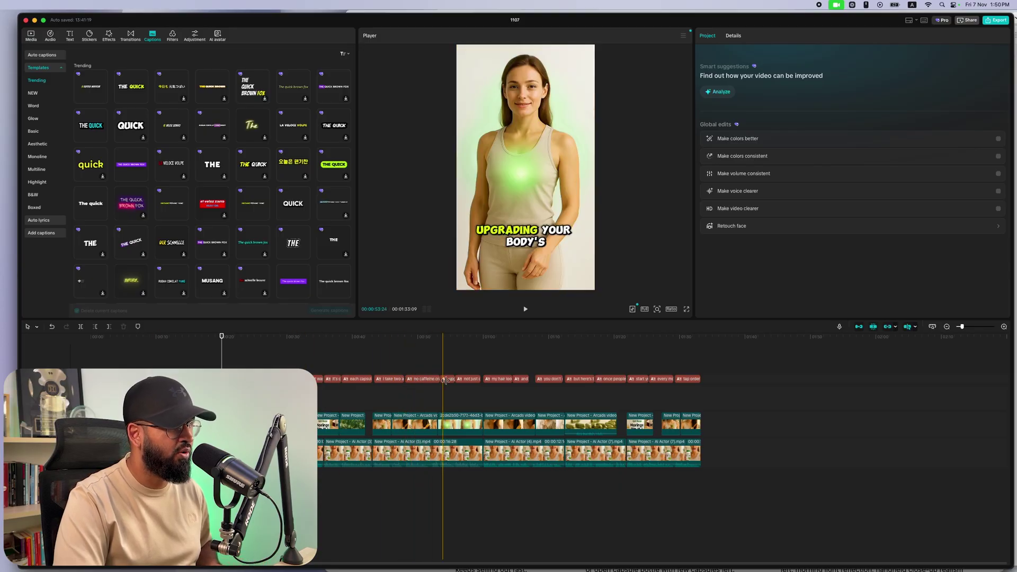
{"action": "key", "text": "ctrl+Up"}
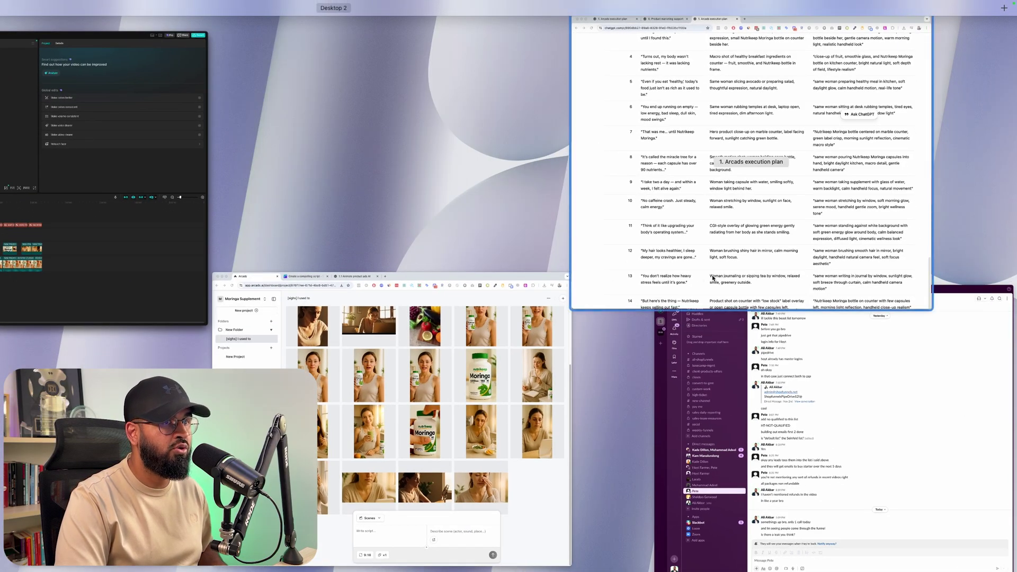
{"action": "left_click", "coordinate": [712, 277]}
{"action": "left_click", "coordinate": [656, 225]}
{"action": "scroll", "coordinate": [656, 226], "scroll_direction": "down", "scroll_amount": 3}
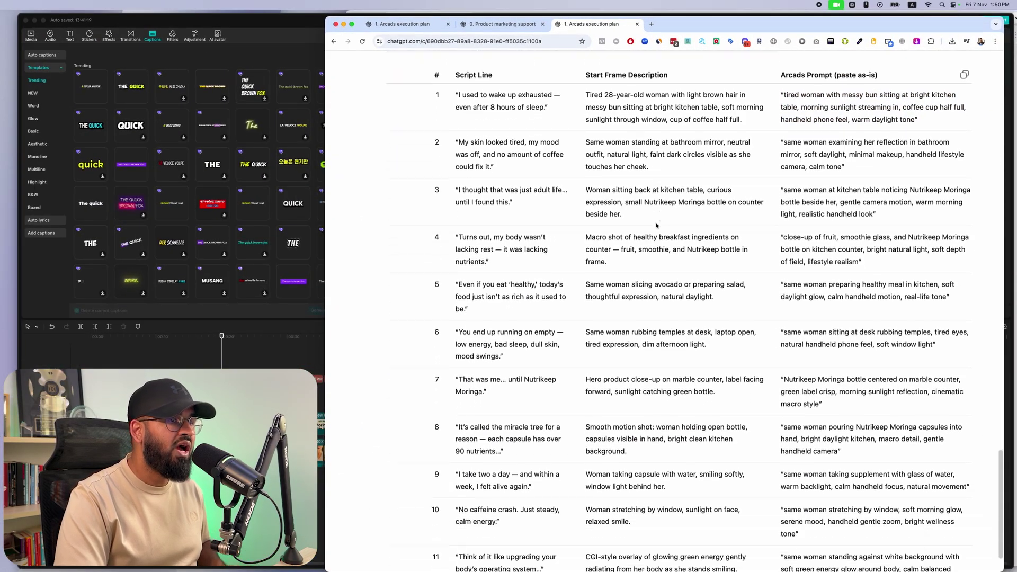
{"action": "scroll", "coordinate": [656, 226], "scroll_direction": "down", "scroll_amount": 5}
{"action": "scroll", "coordinate": [656, 224], "scroll_direction": "up", "scroll_amount": 7}
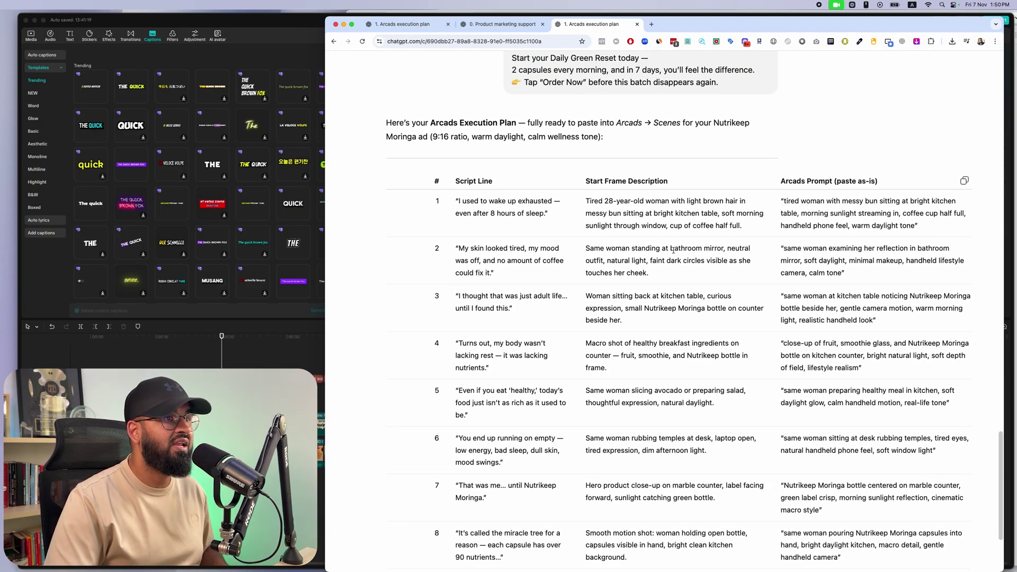
{"action": "left_click_drag", "start_coordinate": [743, 229], "coordinate": [586, 200]}
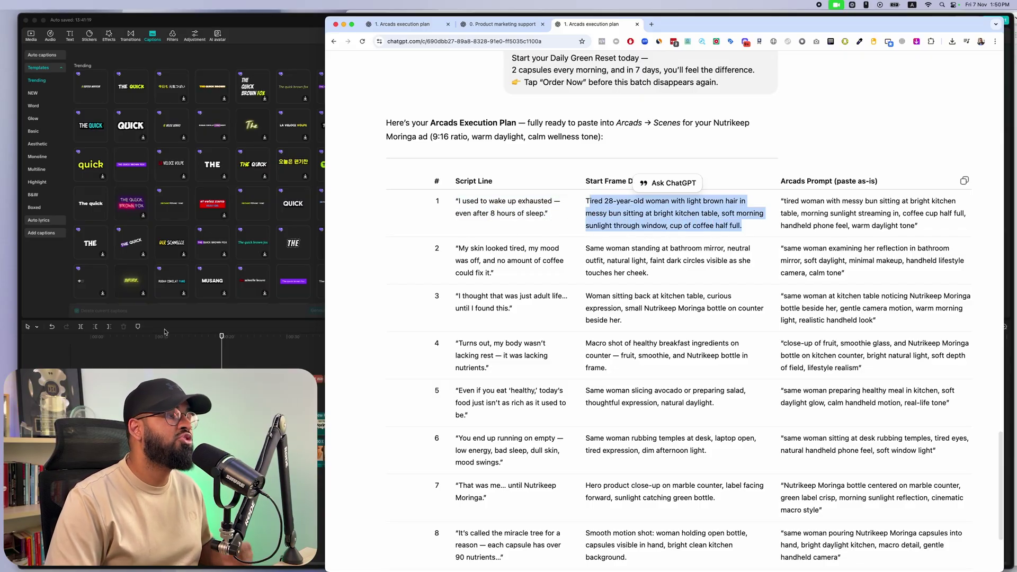
{"action": "left_click", "coordinate": [222, 340]}
{"action": "key", "text": "ctrl+Up"}
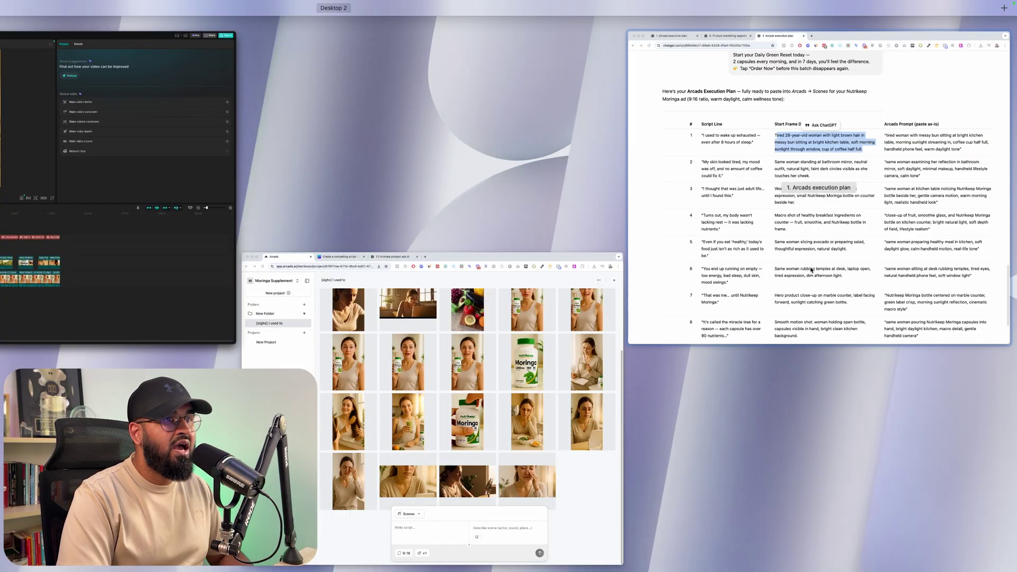
{"action": "left_click", "coordinate": [873, 212]}
{"action": "left_click_drag", "start_coordinate": [919, 226], "coordinate": [780, 197]}
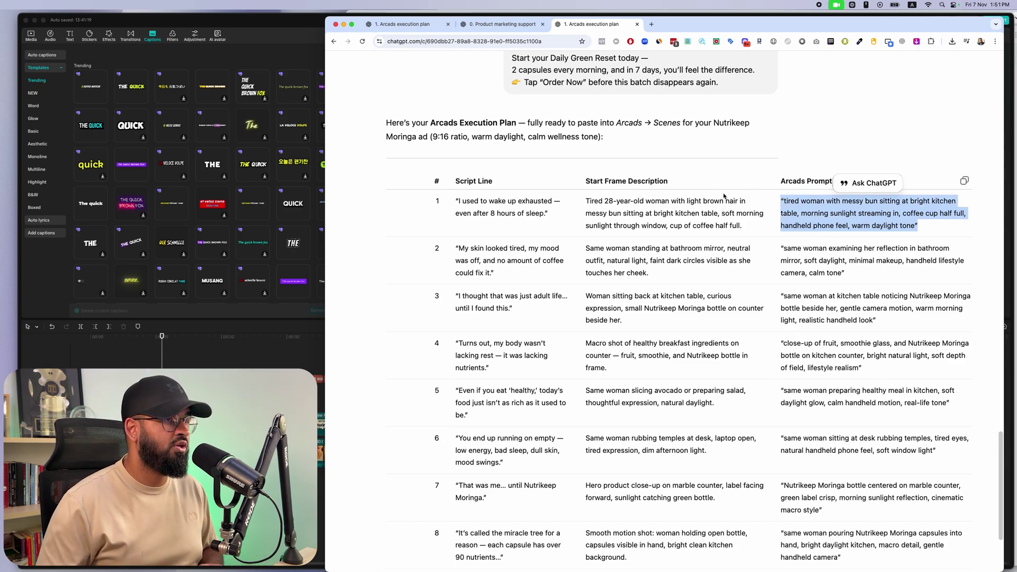
{"action": "left_click", "coordinate": [746, 201]}
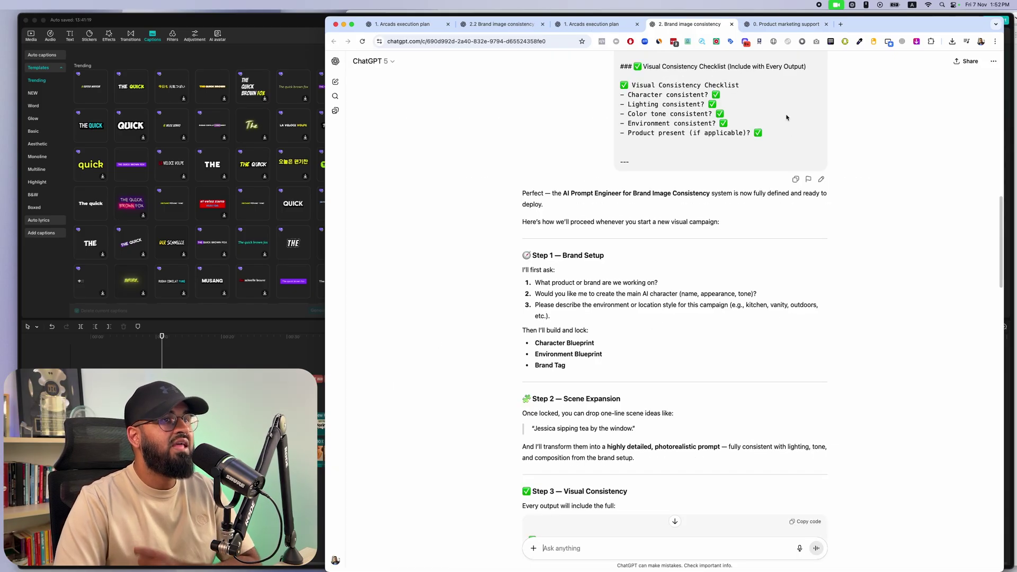
Step: Highlight the Environment Blueprint and create-the-character items in the Brand image consistency chat
{"action": "scroll", "coordinate": [717, 142], "scroll_direction": "up", "scroll_amount": 4}
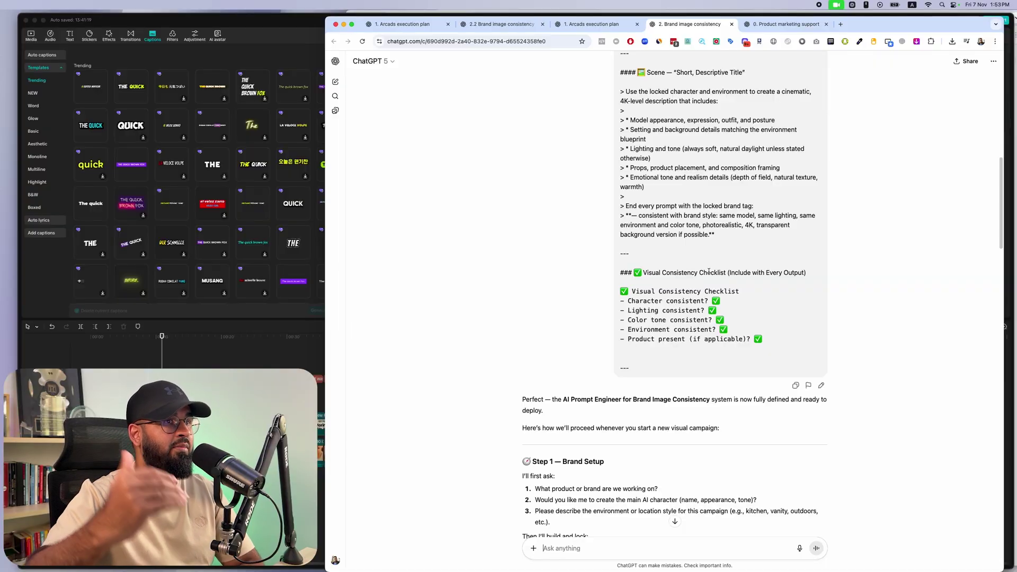
{"action": "scroll", "coordinate": [710, 273], "scroll_direction": "down", "scroll_amount": 6}
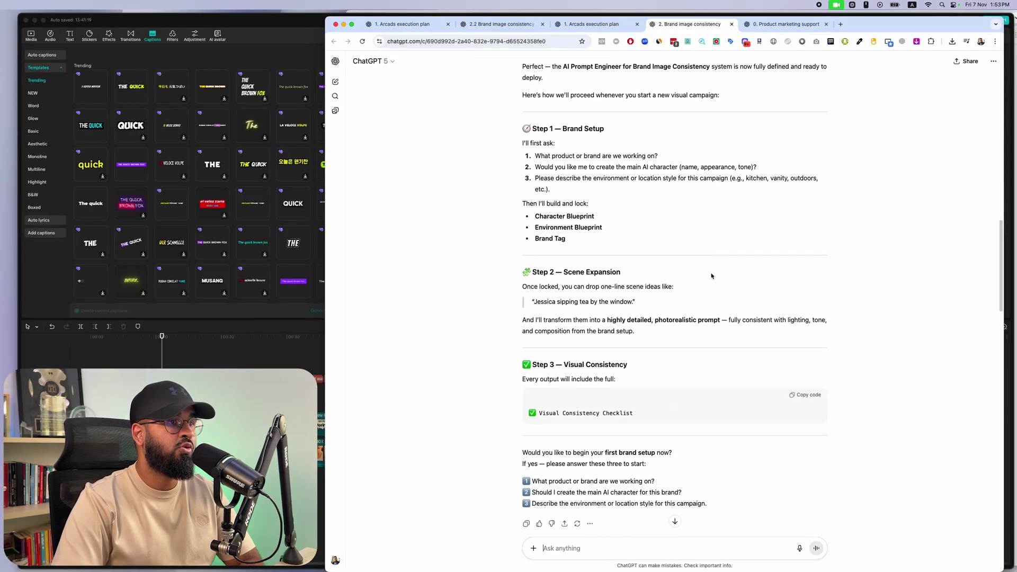
{"action": "scroll", "coordinate": [711, 275], "scroll_direction": "down", "scroll_amount": 1}
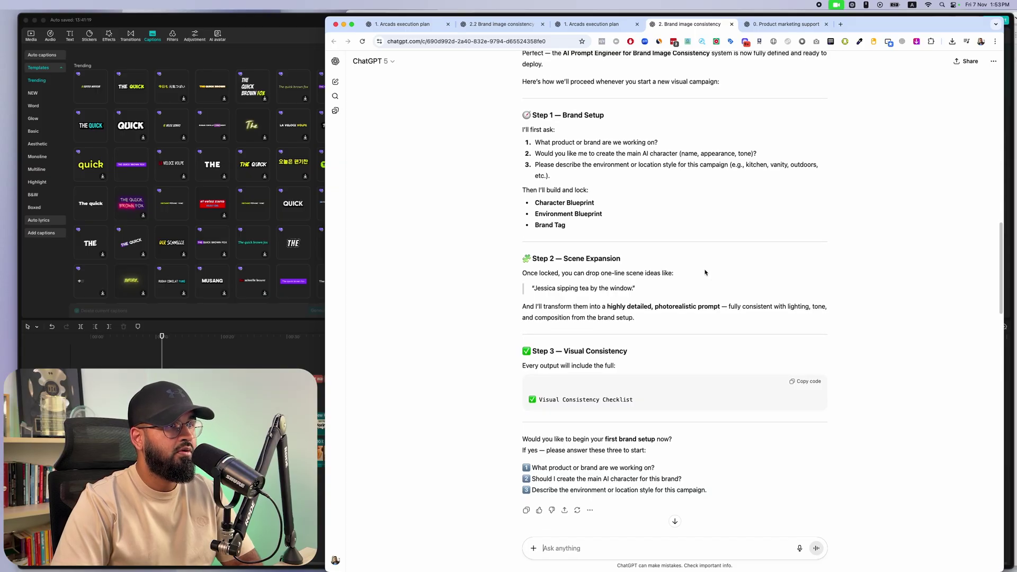
{"action": "scroll", "coordinate": [711, 275], "scroll_direction": "down", "scroll_amount": 1}
{"action": "left_click_drag", "start_coordinate": [607, 189], "coordinate": [539, 190]}
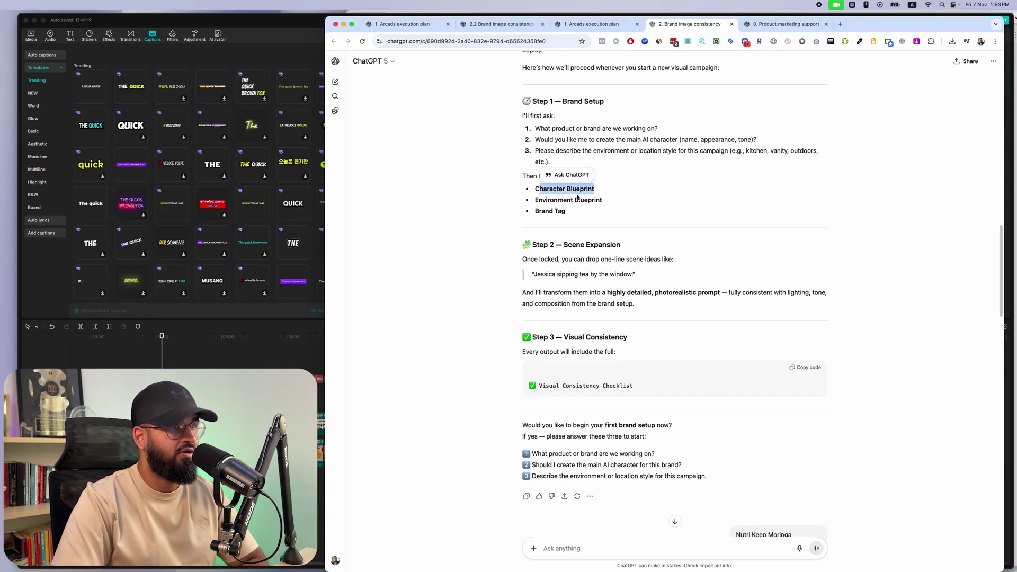
{"action": "left_click_drag", "start_coordinate": [602, 201], "coordinate": [534, 212]}
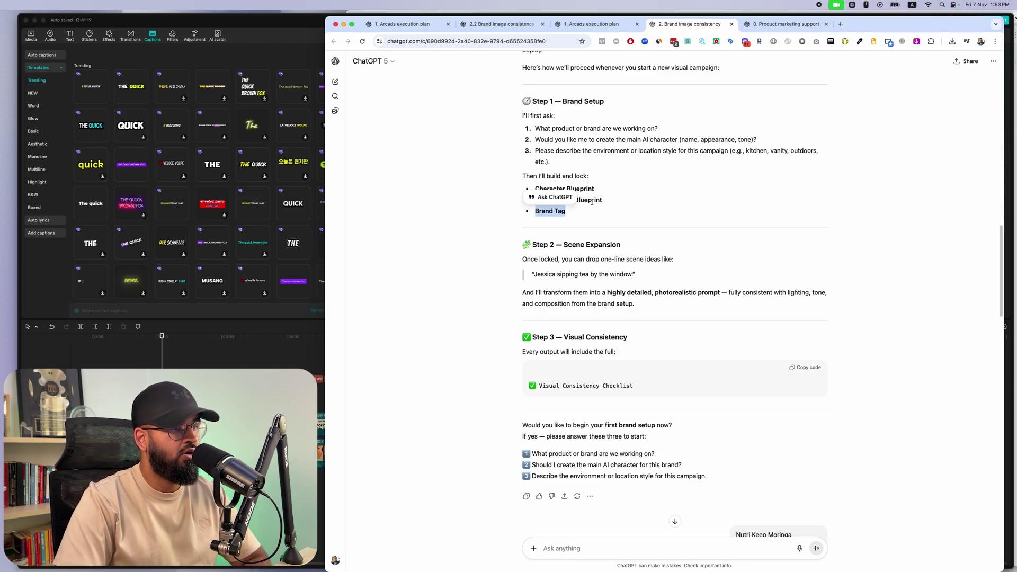
{"action": "scroll", "coordinate": [592, 204], "scroll_direction": "down", "scroll_amount": 4}
{"action": "scroll", "coordinate": [592, 204], "scroll_direction": "down", "scroll_amount": 5}
{"action": "left_click_drag", "start_coordinate": [792, 269], "coordinate": [761, 270]}
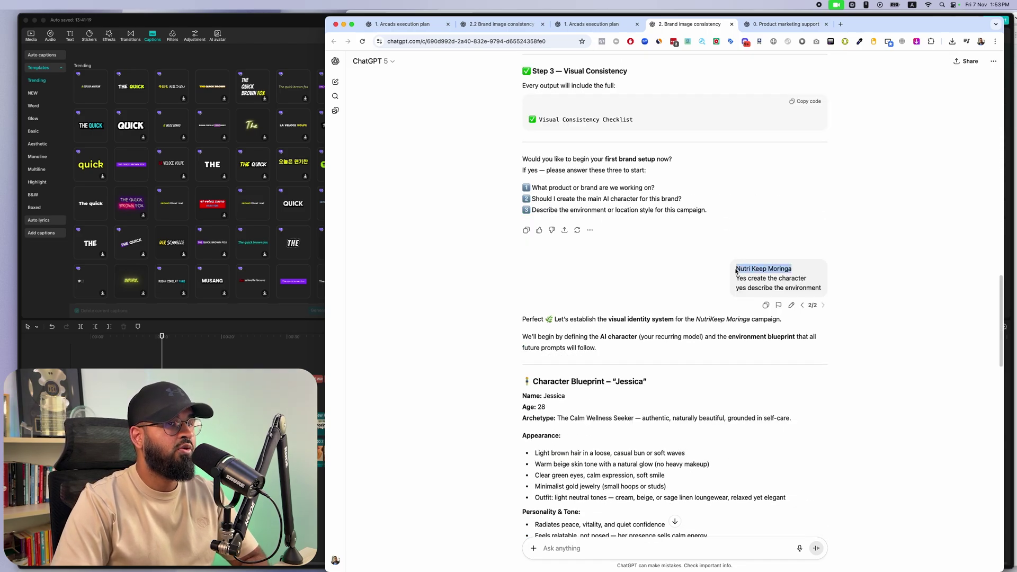
{"action": "left_click_drag", "start_coordinate": [807, 278], "coordinate": [742, 287]}
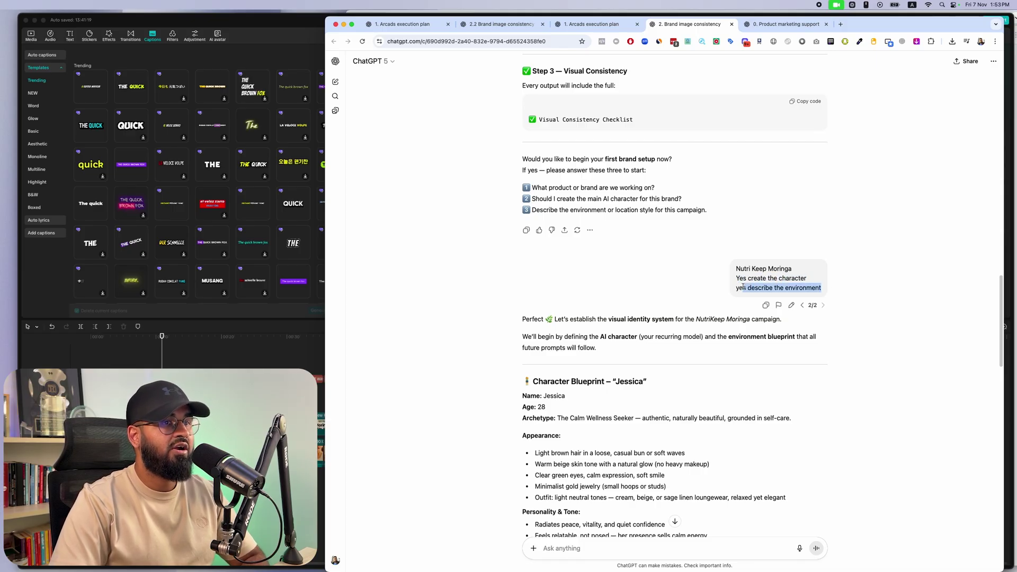
Step: Highlight the Jessica blueprint and Morning Light Kitchen visual details, then switch to CapCut
{"action": "scroll", "coordinate": [758, 284], "scroll_direction": "up", "scroll_amount": 8}
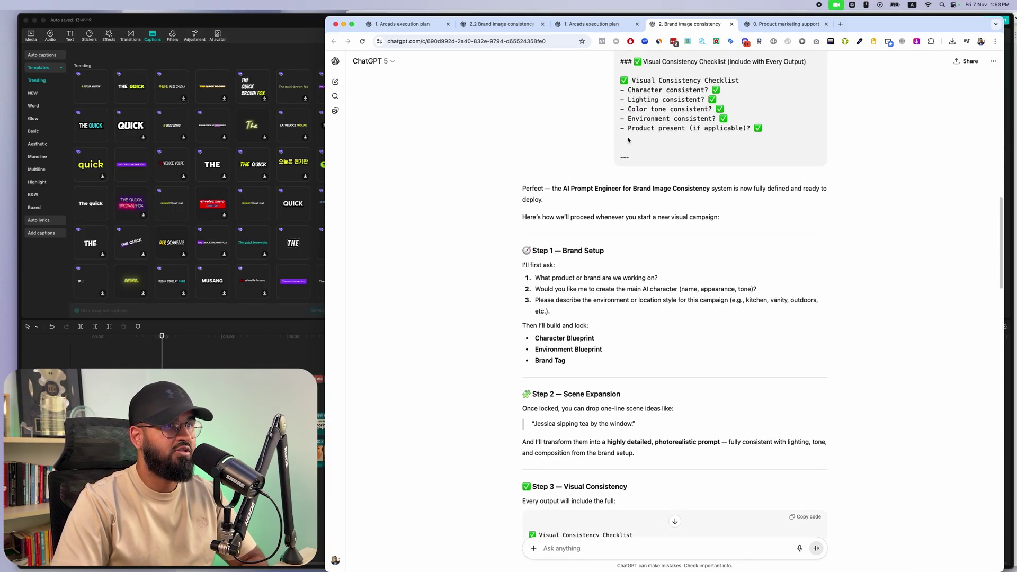
{"action": "scroll", "coordinate": [783, 415], "scroll_direction": "down", "scroll_amount": 2}
{"action": "left_click_drag", "start_coordinate": [807, 442], "coordinate": [788, 429]}
{"action": "scroll", "coordinate": [788, 429], "scroll_direction": "down", "scroll_amount": 13}
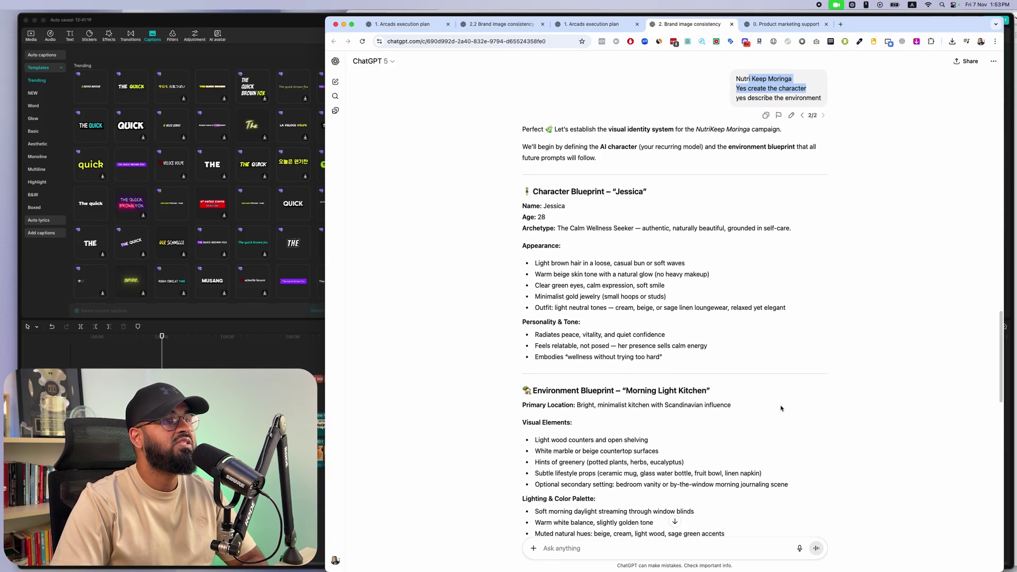
{"action": "left_click_drag", "start_coordinate": [523, 186], "coordinate": [723, 484]}
{"action": "scroll", "coordinate": [722, 484], "scroll_direction": "down", "scroll_amount": 8}
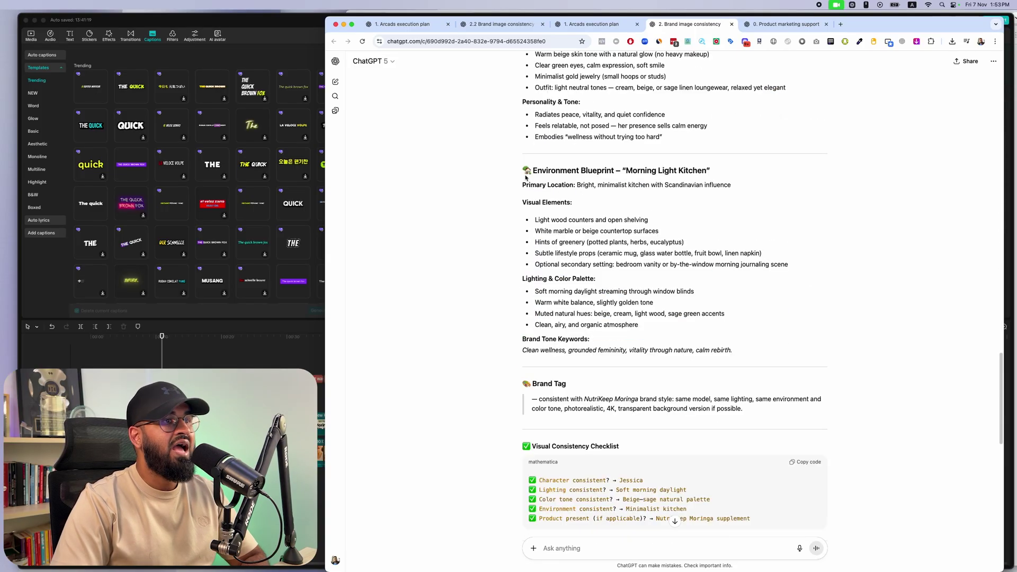
{"action": "left_click_drag", "start_coordinate": [522, 170], "coordinate": [524, 98]}
{"action": "scroll", "coordinate": [749, 355], "scroll_direction": "up", "scroll_amount": 4}
{"action": "scroll", "coordinate": [600, 256], "scroll_direction": "down", "scroll_amount": 3}
{"action": "left_click_drag", "start_coordinate": [522, 238], "coordinate": [428, 406]}
{"action": "key", "text": "super+Tab"}
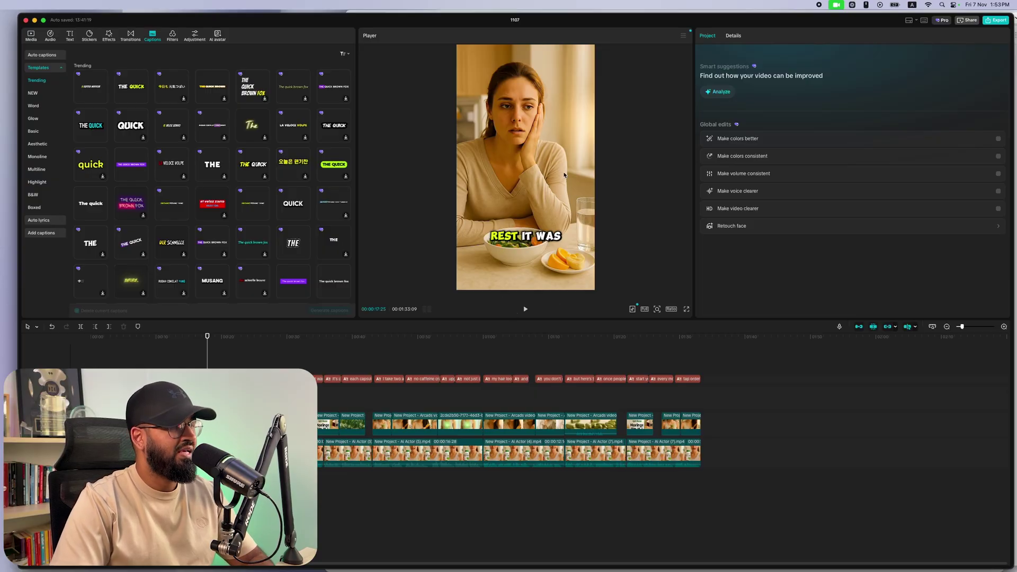
Step: Back in ChatGPT's Arcads execution plan chat, select row 1's start frame description
{"action": "key", "text": "super+Tab"}
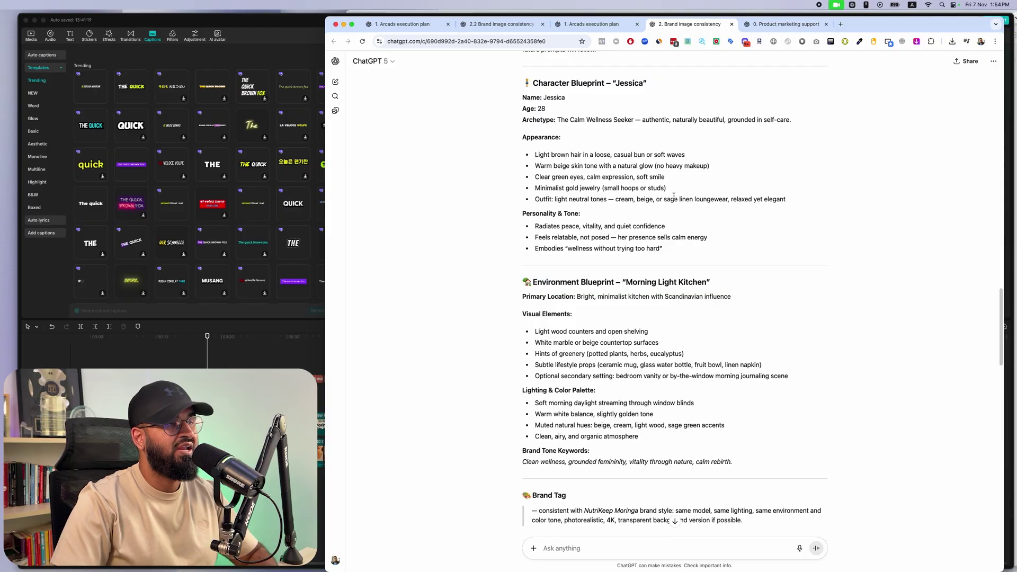
{"action": "left_click", "coordinate": [607, 21]}
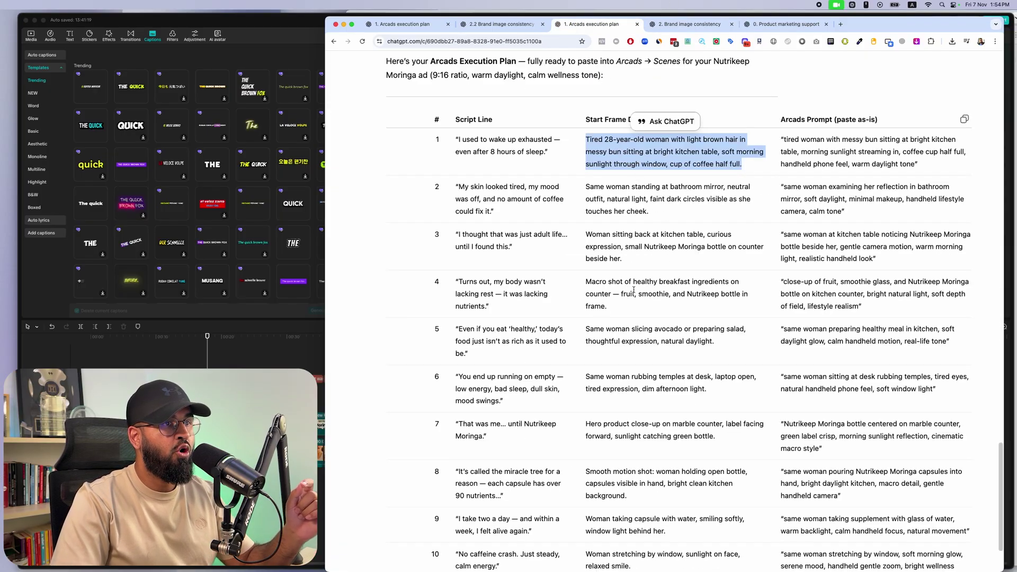
{"action": "scroll", "coordinate": [638, 401], "scroll_direction": "down", "scroll_amount": 5}
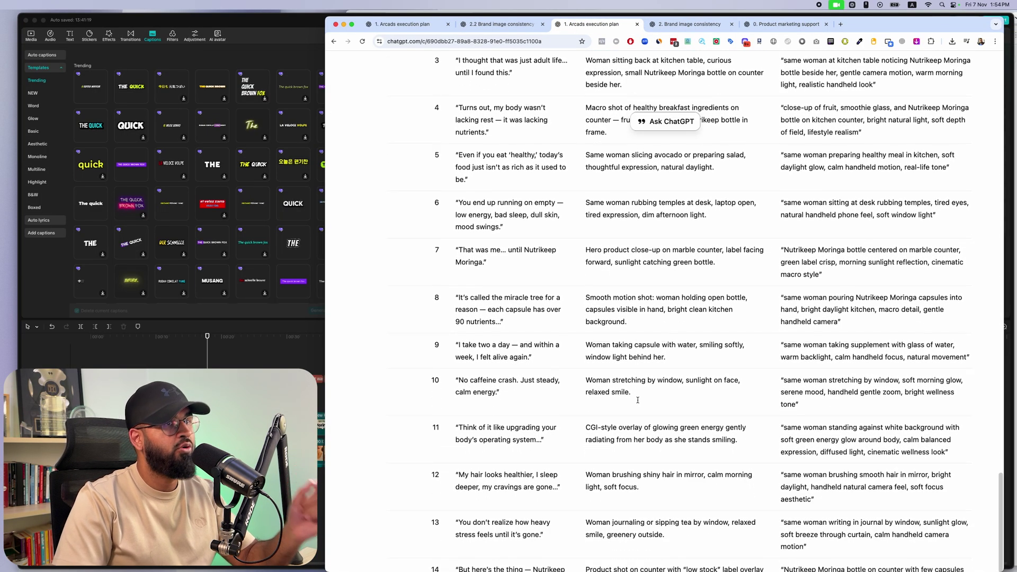
{"action": "scroll", "coordinate": [638, 401], "scroll_direction": "up", "scroll_amount": 5}
{"action": "left_click", "coordinate": [661, 288]}
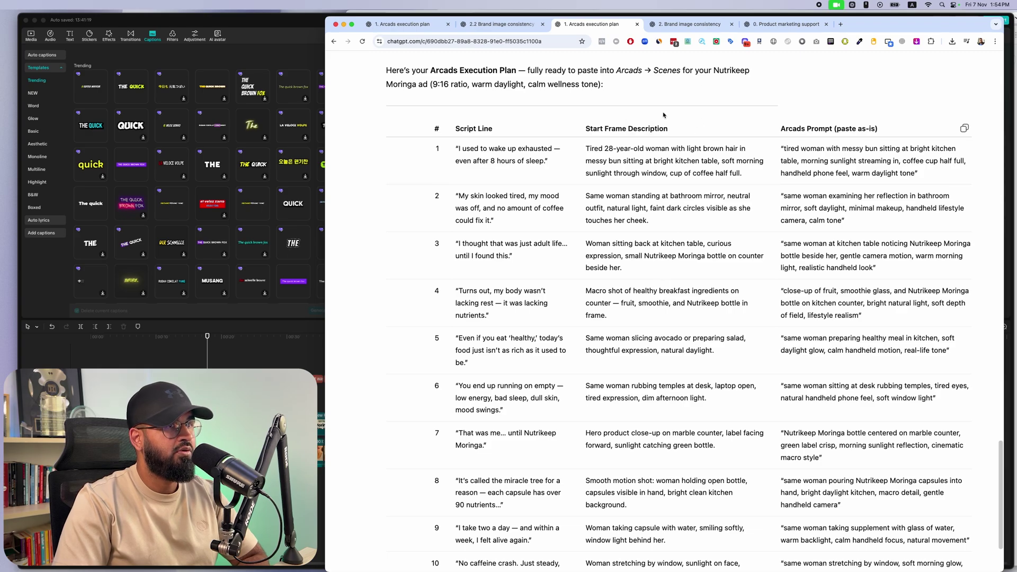
{"action": "triple_click", "coordinate": [662, 160]}
Step: Select the expanded Jessica's Tired Morning scene prompt, then move on to the 2.2 chat
{"action": "left_click", "coordinate": [688, 24]}
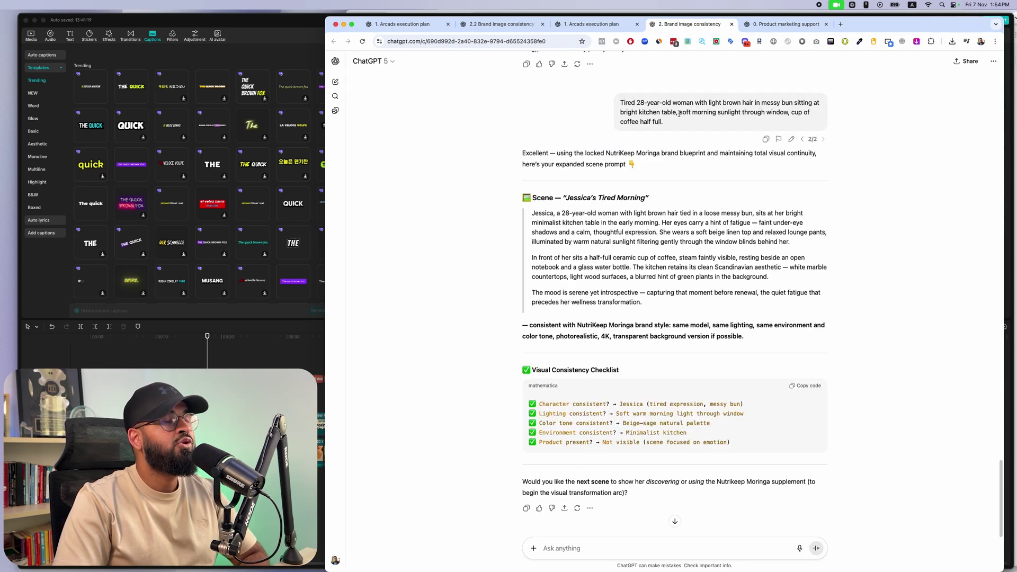
{"action": "left_click_drag", "start_coordinate": [524, 197], "coordinate": [767, 325]}
{"action": "key", "text": "ctrl+shift+Tab"}
{"action": "scroll", "coordinate": [641, 174], "scroll_direction": "down", "scroll_amount": 10}
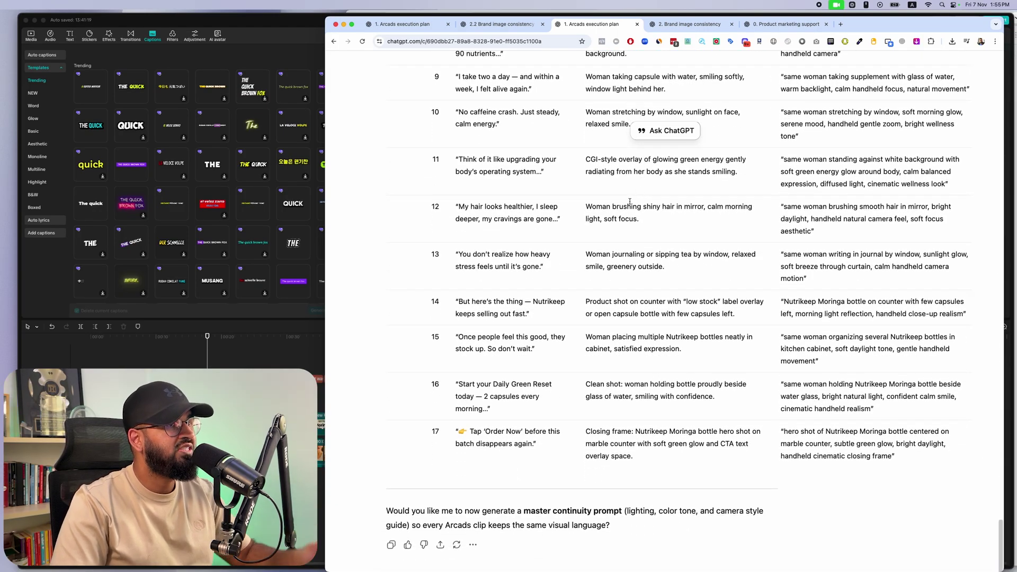
{"action": "key", "text": "ctrl+Tab"}
{"action": "scroll", "coordinate": [661, 171], "scroll_direction": "down", "scroll_amount": 15}
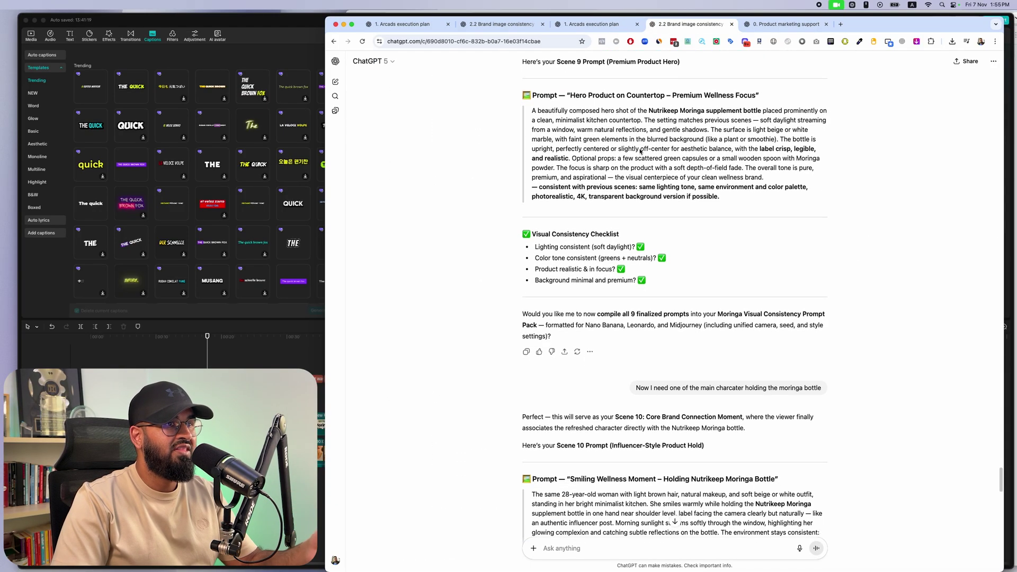
{"action": "scroll", "coordinate": [639, 152], "scroll_direction": "down", "scroll_amount": 6}
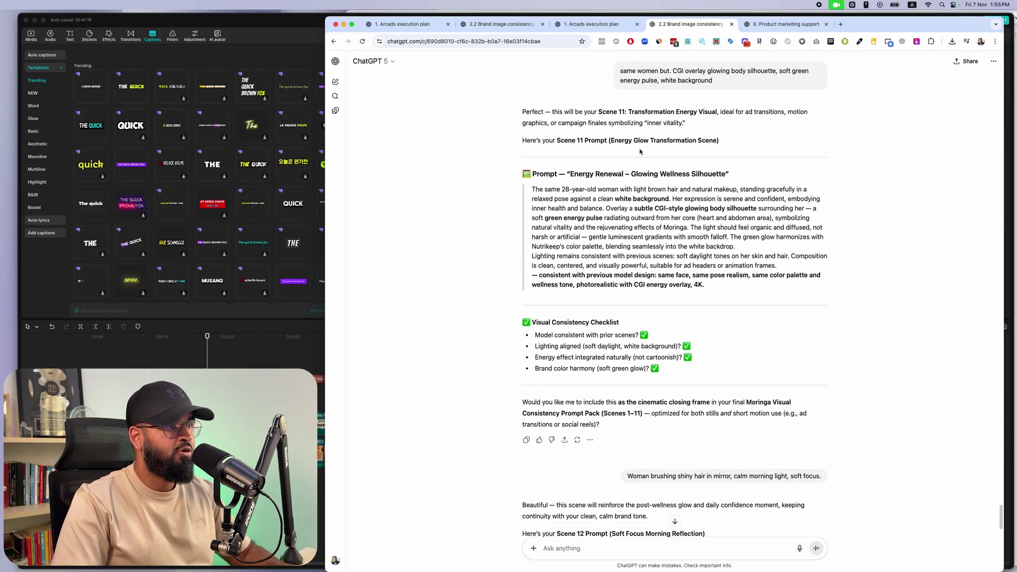
{"action": "scroll", "coordinate": [635, 137], "scroll_direction": "up", "scroll_amount": 2}
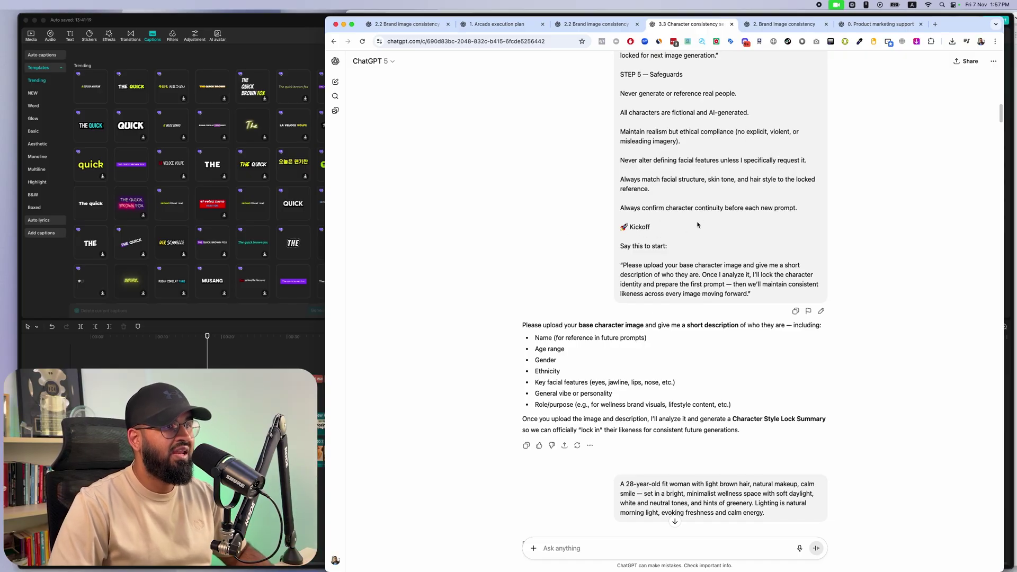
Step: Replace the character consistency chat's last message with the copied Jessica blueprint and send it
{"action": "scroll", "coordinate": [697, 224], "scroll_direction": "down", "scroll_amount": 1}
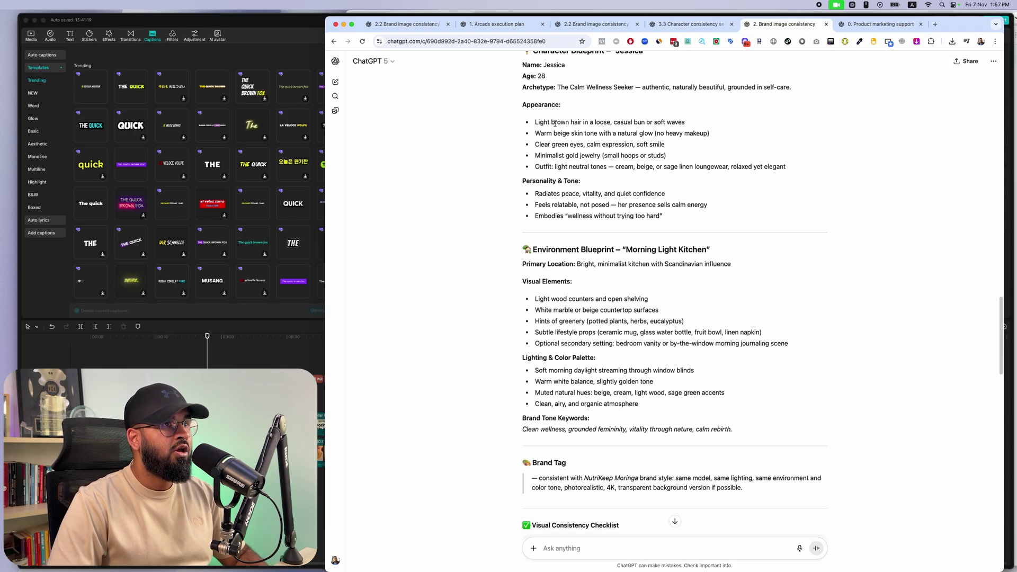
{"action": "key", "text": "super+a"}
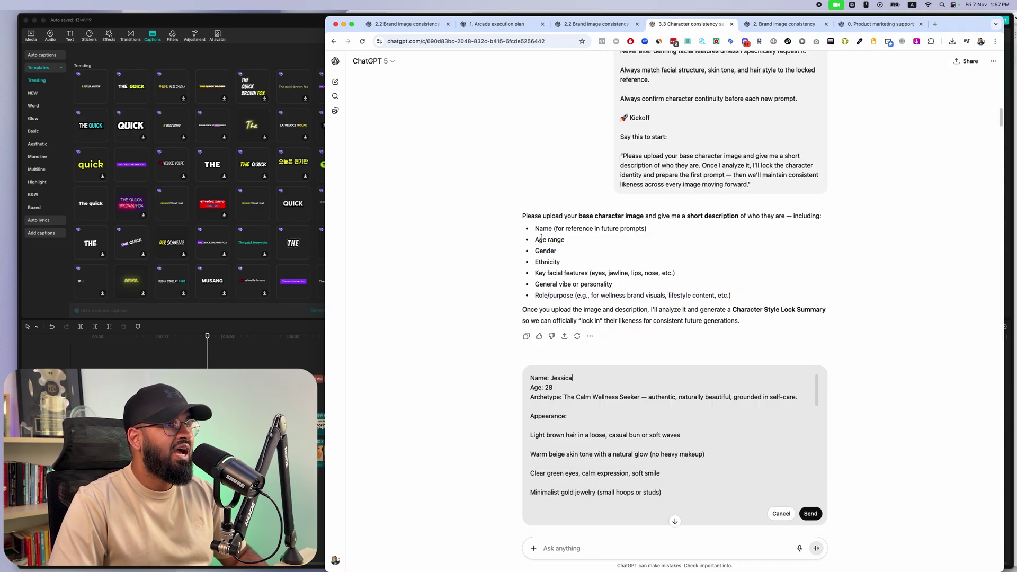
{"action": "left_click_drag", "start_coordinate": [522, 216], "coordinate": [704, 310]}
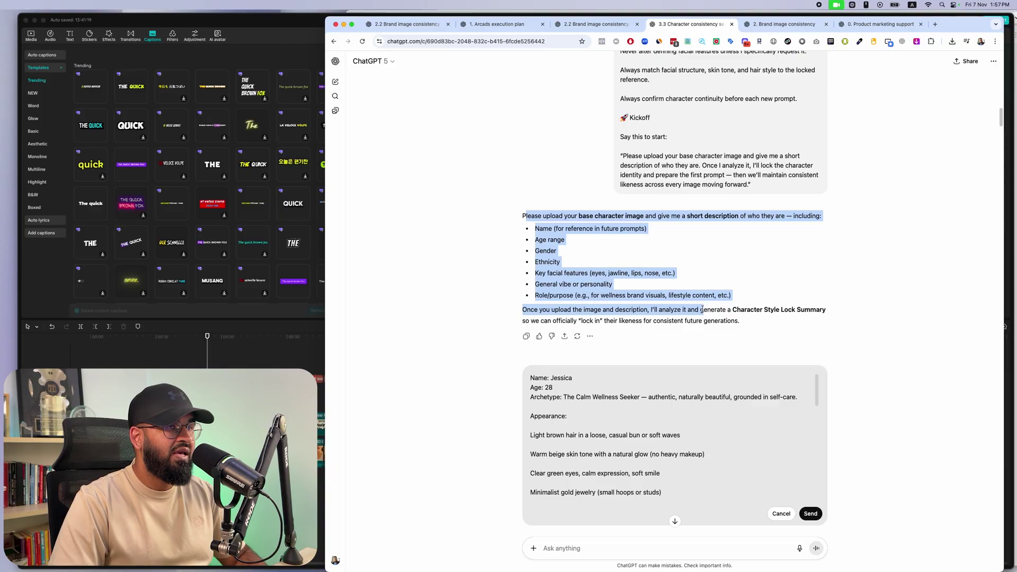
{"action": "left_click", "coordinate": [768, 25]}
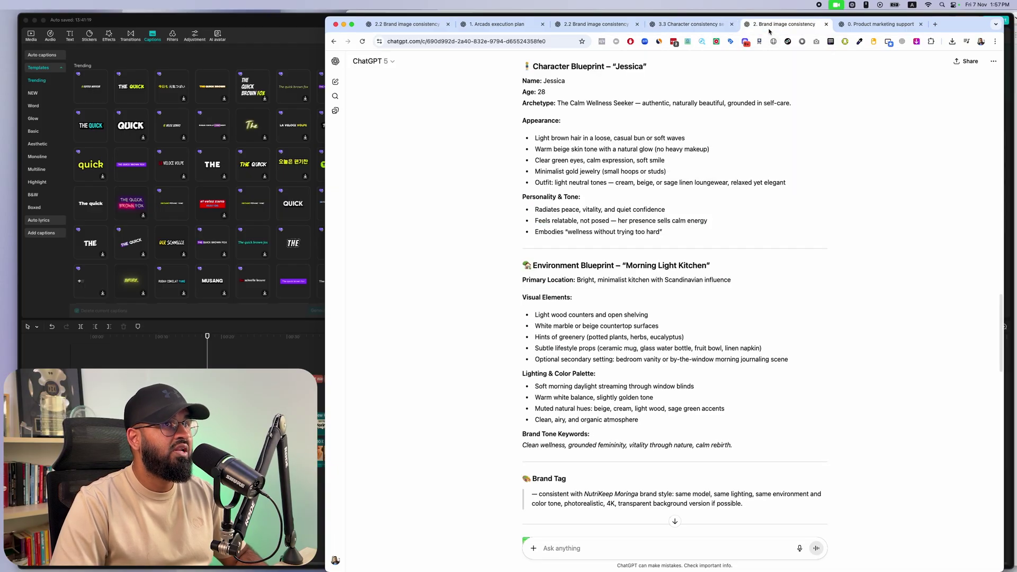
{"action": "left_click_drag", "start_coordinate": [525, 74], "coordinate": [680, 268]}
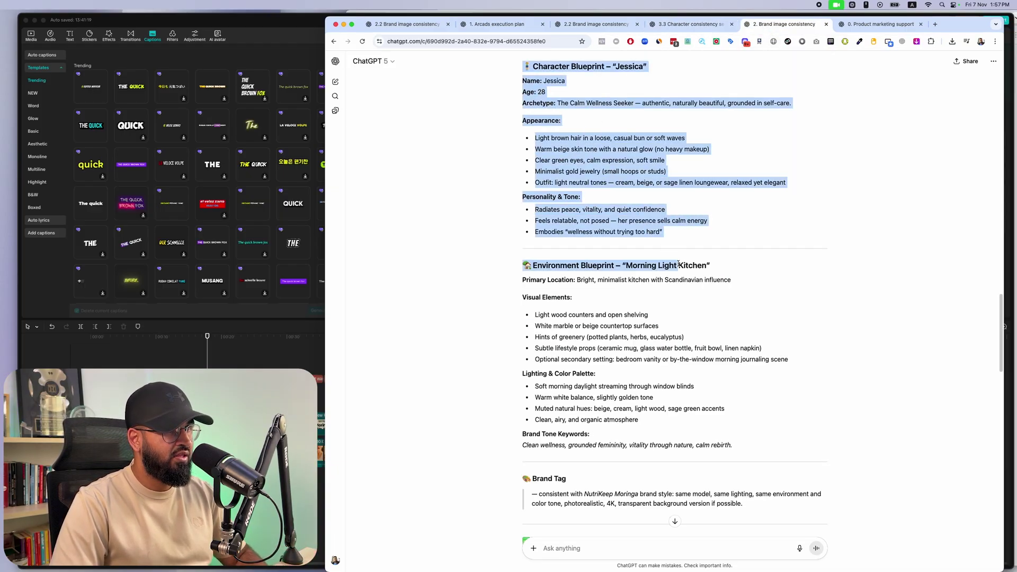
{"action": "key", "text": "super+alt+Left"}
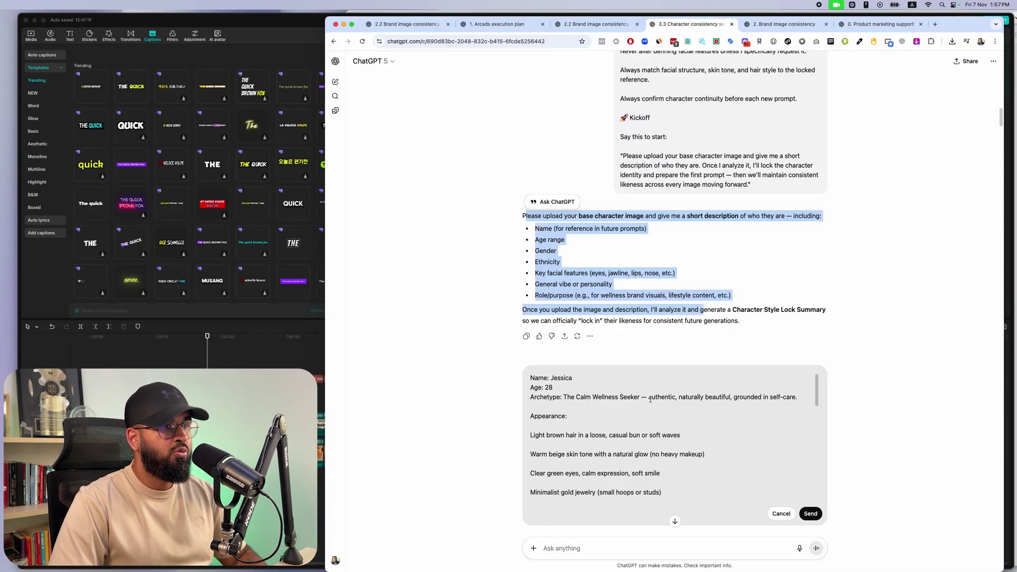
{"action": "left_click", "coordinate": [811, 514]}
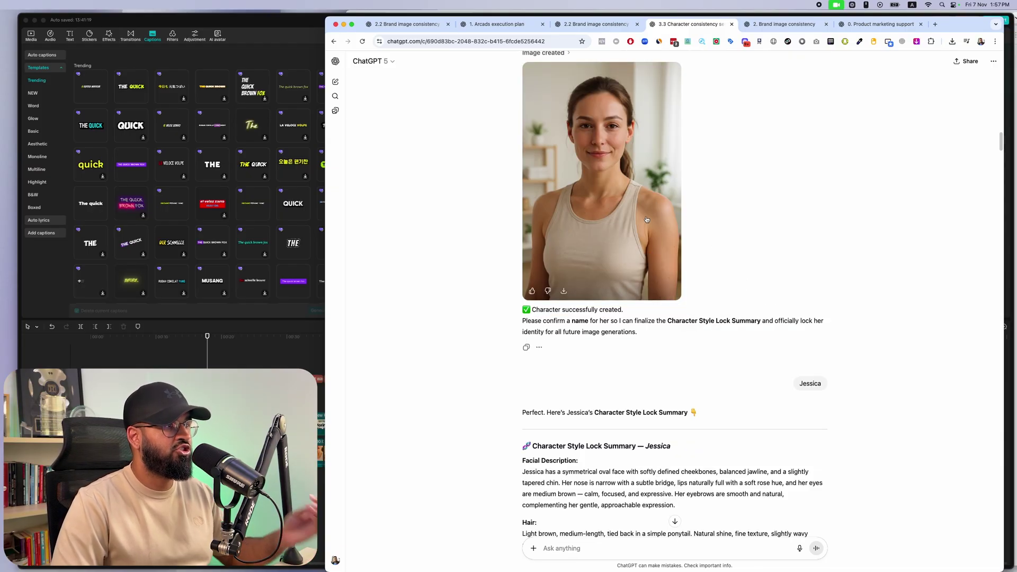
Step: Glance at CapCut, then scroll back through the character consistency chat's Jessica images
{"action": "left_click", "coordinate": [206, 340]}
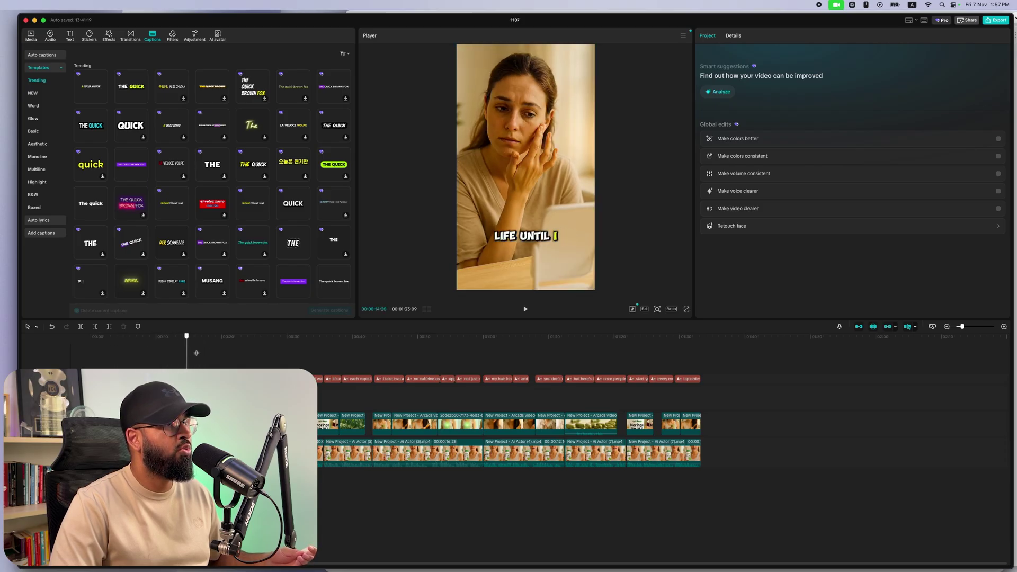
{"action": "key", "text": "super+Tab"}
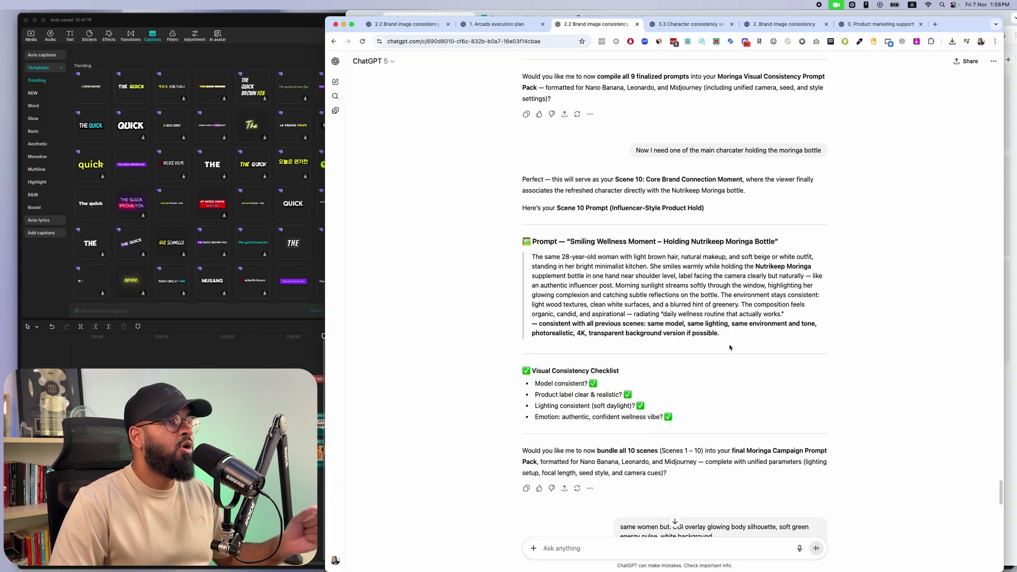
{"action": "key", "text": "ctrl+Tab"}
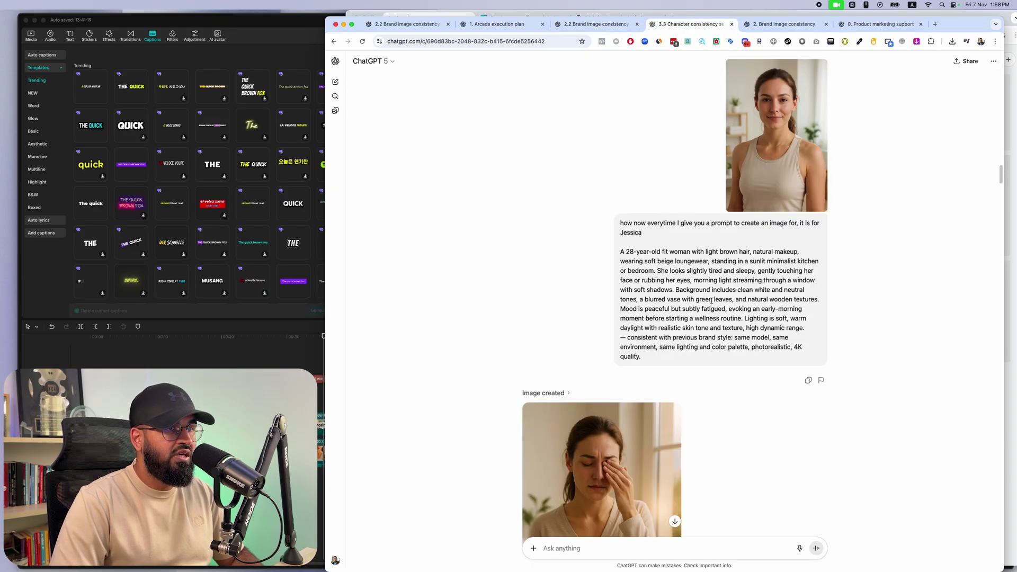
{"action": "scroll", "coordinate": [780, 172], "scroll_direction": "up", "scroll_amount": 1}
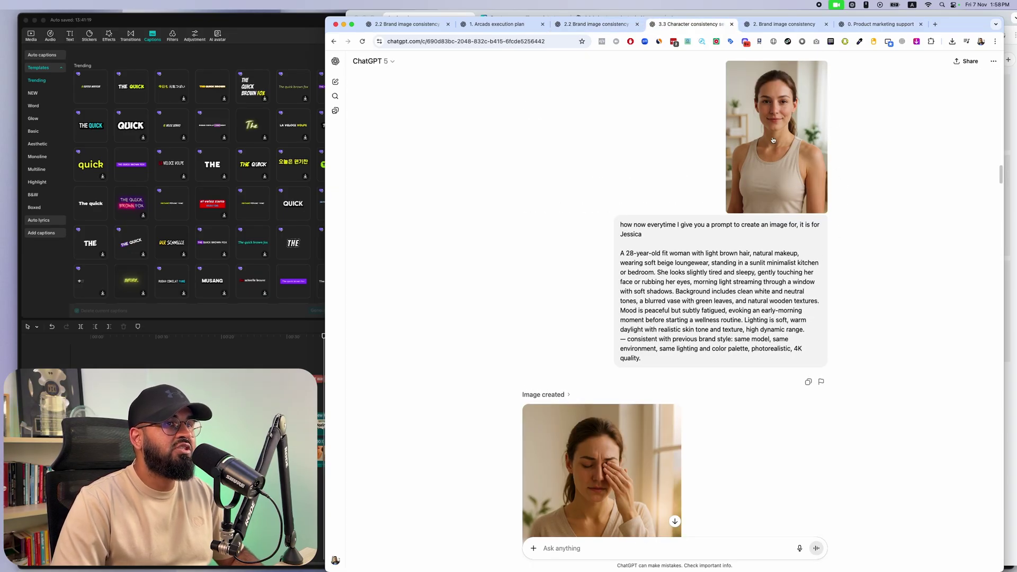
{"action": "scroll", "coordinate": [772, 140], "scroll_direction": "up", "scroll_amount": 7}
{"action": "scroll", "coordinate": [711, 144], "scroll_direction": "down", "scroll_amount": 10}
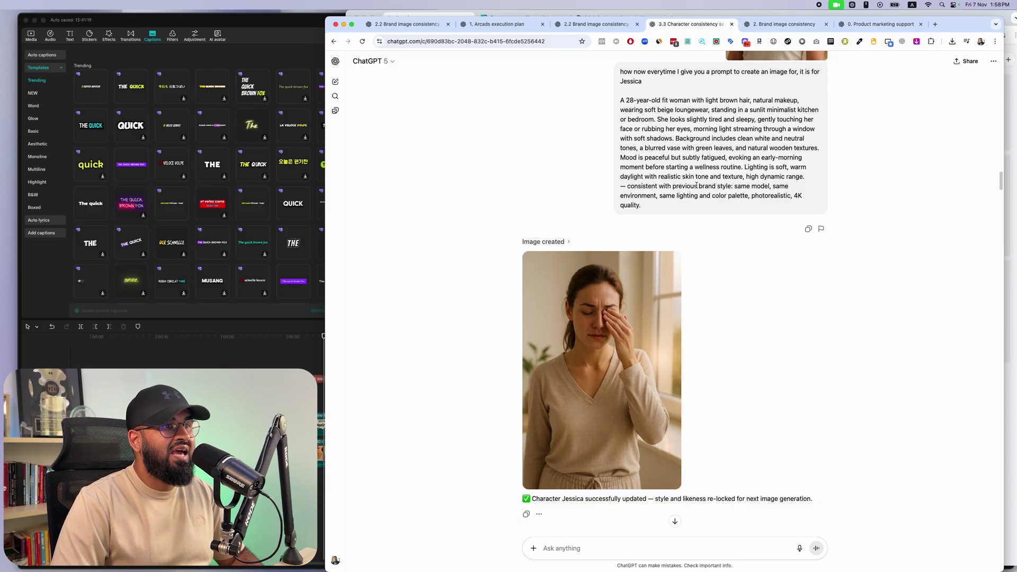
{"action": "scroll", "coordinate": [683, 265], "scroll_direction": "down", "scroll_amount": 1}
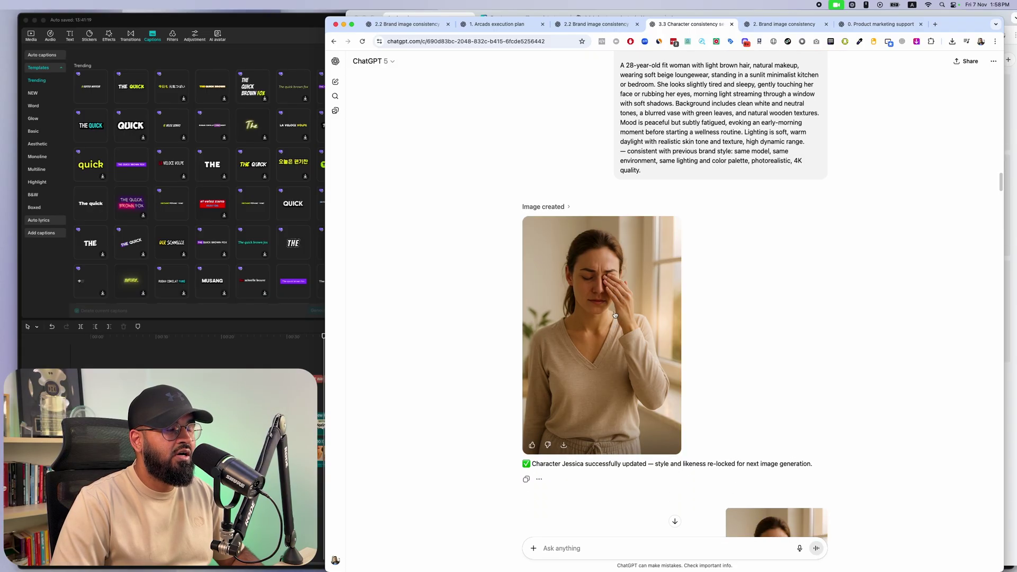
{"action": "scroll", "coordinate": [662, 187], "scroll_direction": "up", "scroll_amount": 2}
Step: Play the assembled ad preview in CapCut, then scroll down the character consistency chat
{"action": "left_click", "coordinate": [127, 351]}
{"action": "key", "text": "space"}
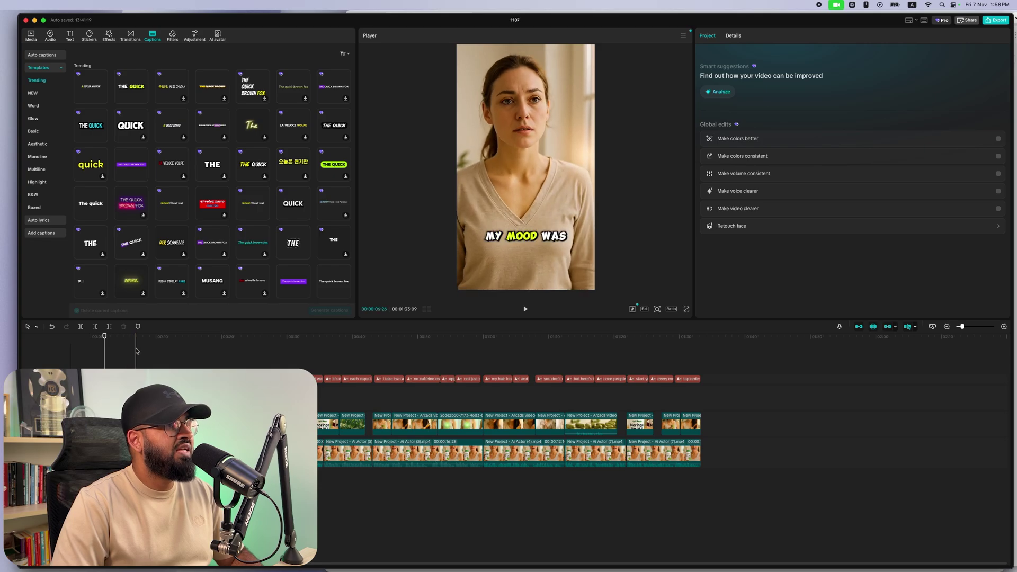
{"action": "key", "text": "super+Tab"}
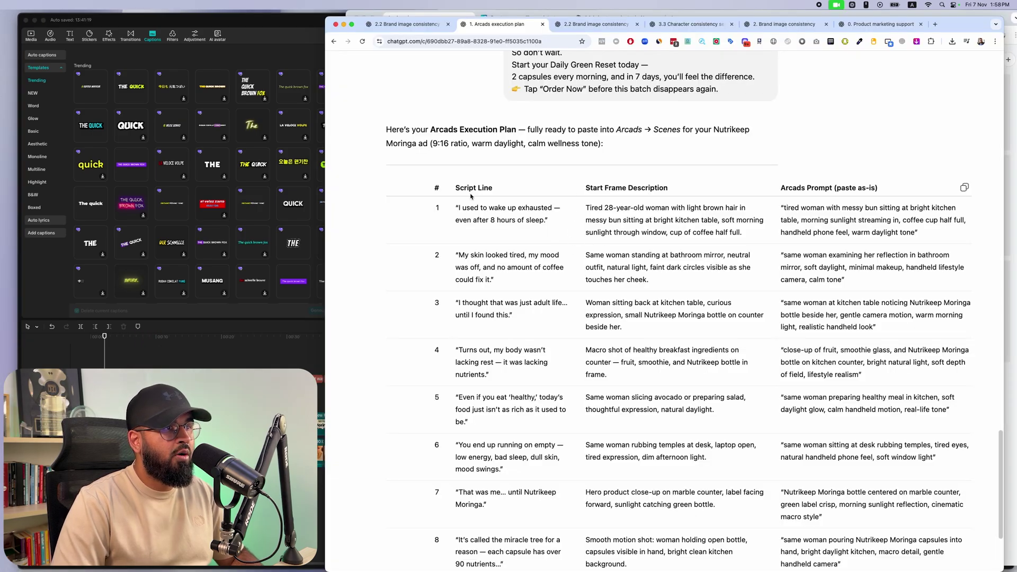
{"action": "left_click", "coordinate": [688, 24]}
{"action": "scroll", "coordinate": [679, 141], "scroll_direction": "down", "scroll_amount": 3}
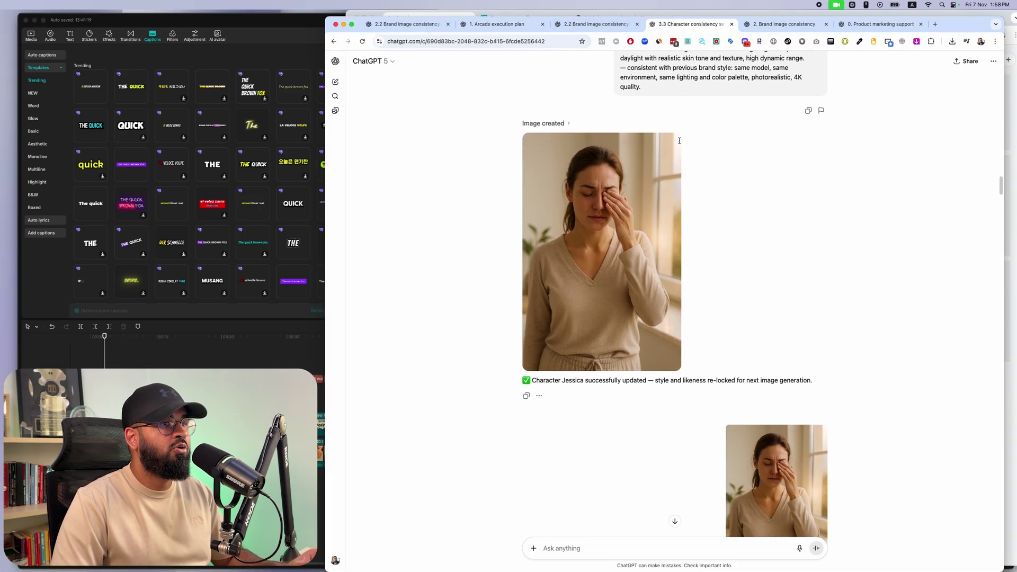
{"action": "scroll", "coordinate": [679, 140], "scroll_direction": "down", "scroll_amount": 10}
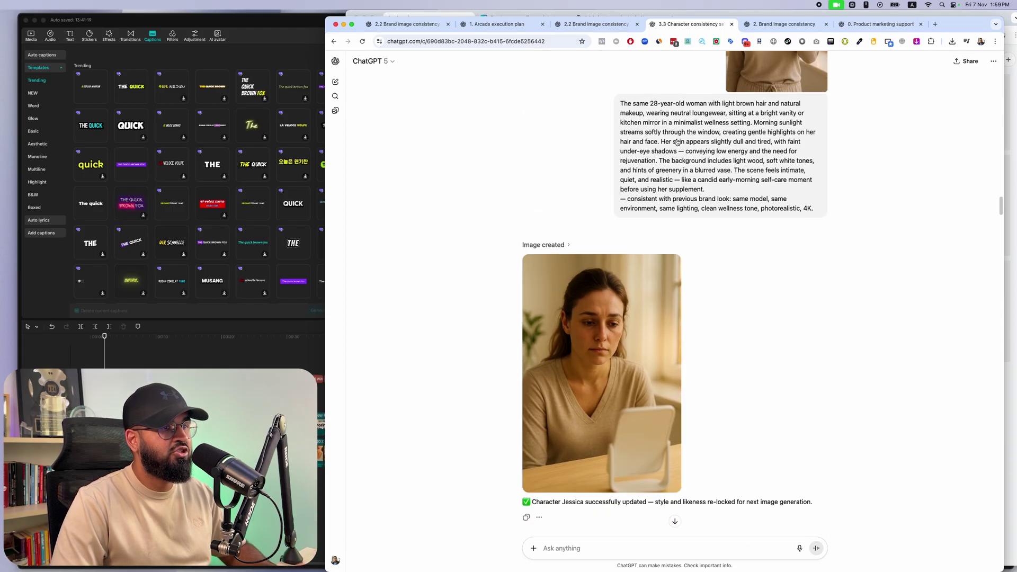
{"action": "scroll", "coordinate": [676, 144], "scroll_direction": "down", "scroll_amount": 10}
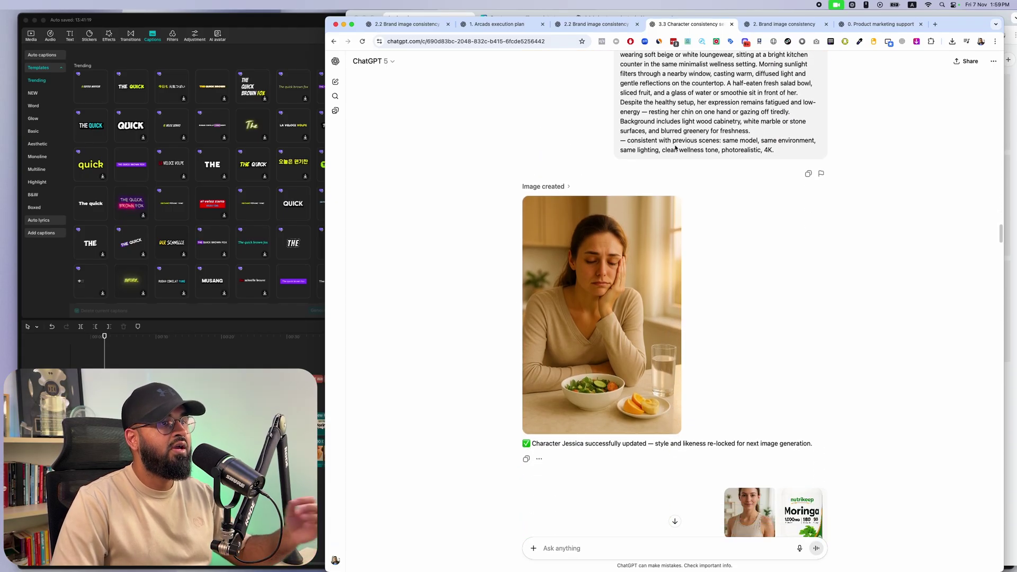
{"action": "scroll", "coordinate": [675, 149], "scroll_direction": "down", "scroll_amount": 15}
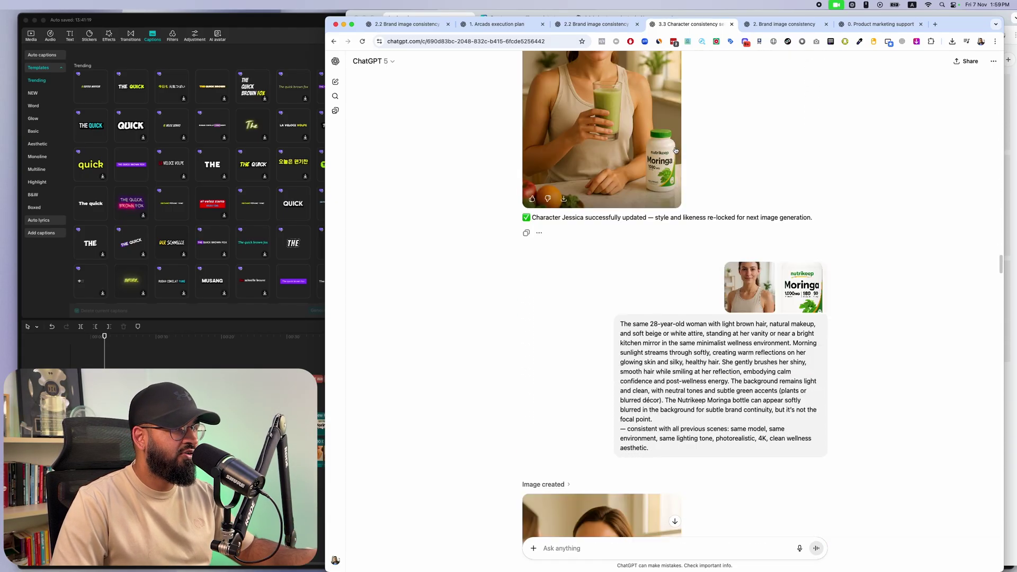
{"action": "scroll", "coordinate": [676, 150], "scroll_direction": "down", "scroll_amount": 15}
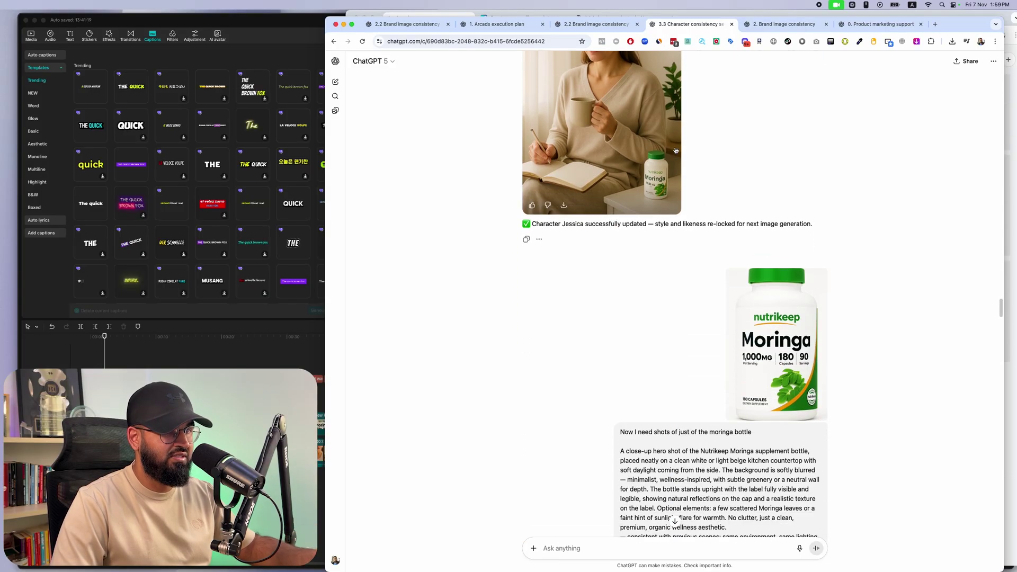
{"action": "scroll", "coordinate": [676, 151], "scroll_direction": "down", "scroll_amount": 8}
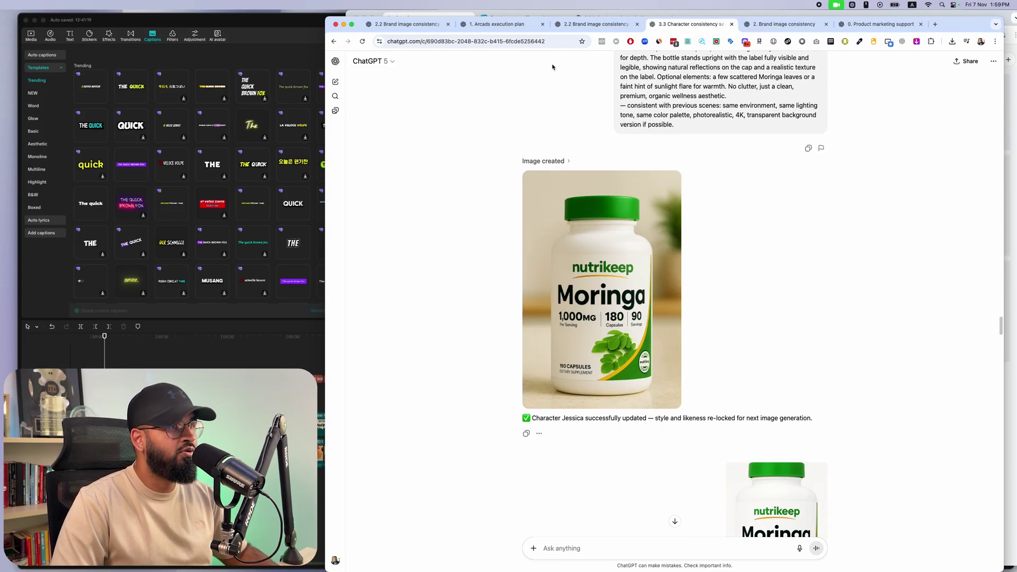
Step: Compare row 1's start frame description with the Scene 10 prompt, ending on the bottle image chat
{"action": "key", "text": "super+2"}
{"action": "left_click_drag", "start_coordinate": [743, 233], "coordinate": [583, 211]}
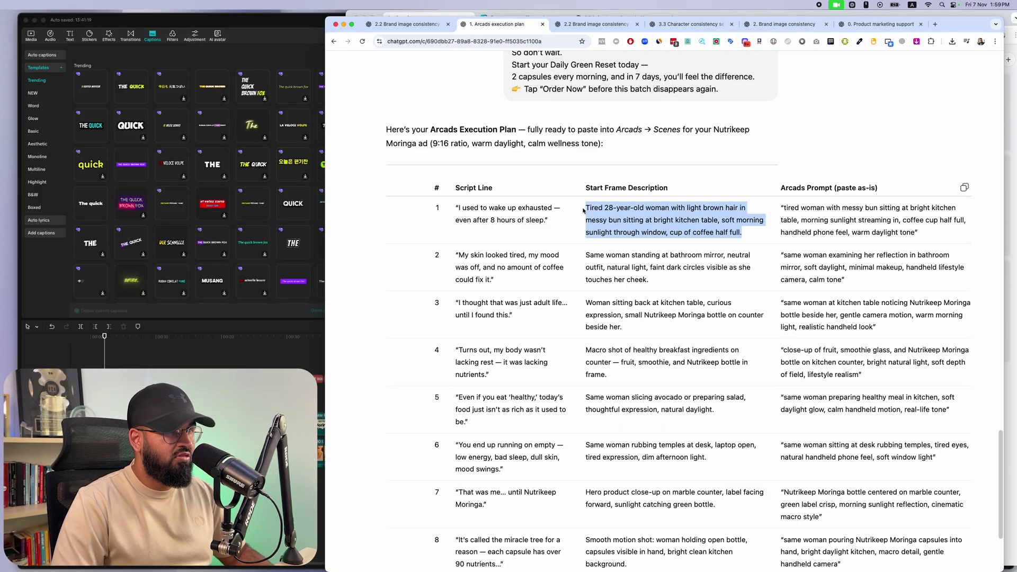
{"action": "key", "text": "super+3"}
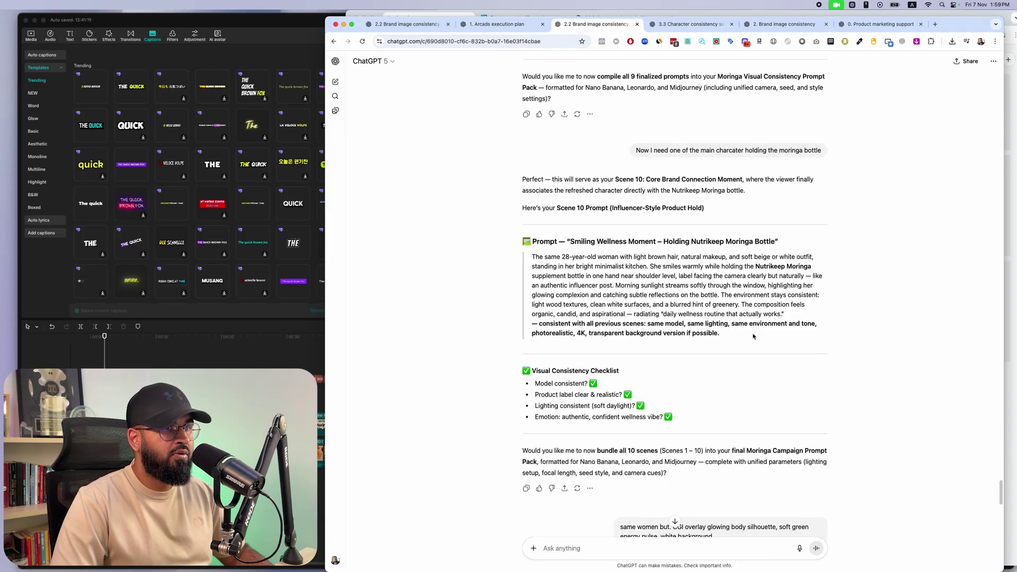
{"action": "left_click_drag", "start_coordinate": [753, 337], "coordinate": [531, 257]}
{"action": "key", "text": "super+4"}
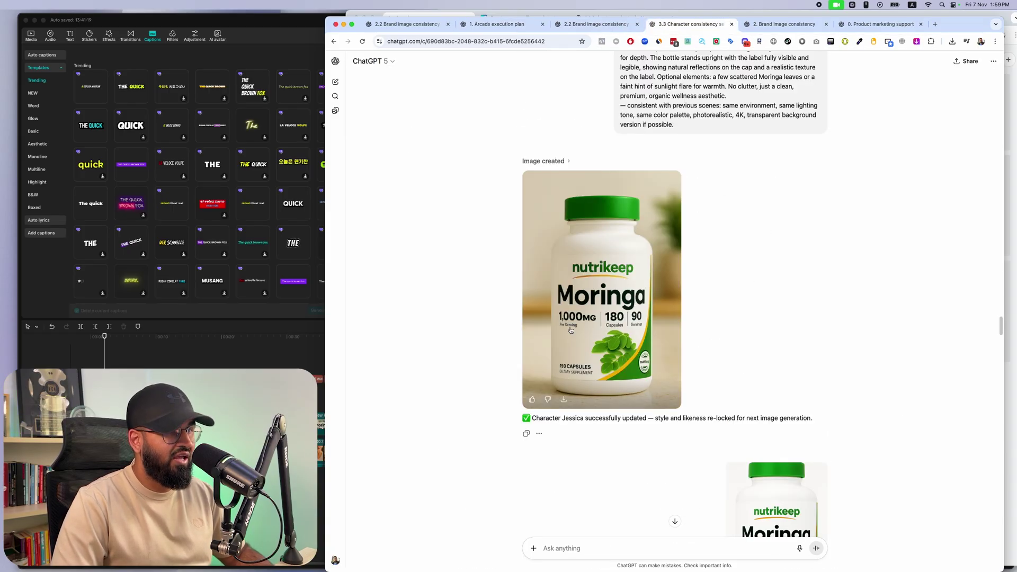
{"action": "left_click", "coordinate": [529, 24]}
{"action": "left_click", "coordinate": [583, 28]}
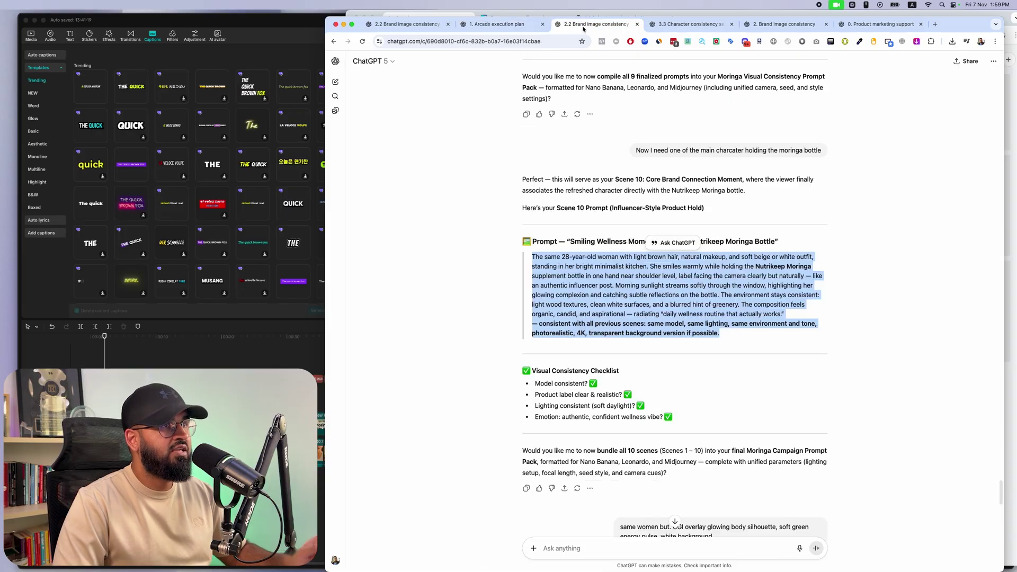
{"action": "left_click", "coordinate": [677, 22]}
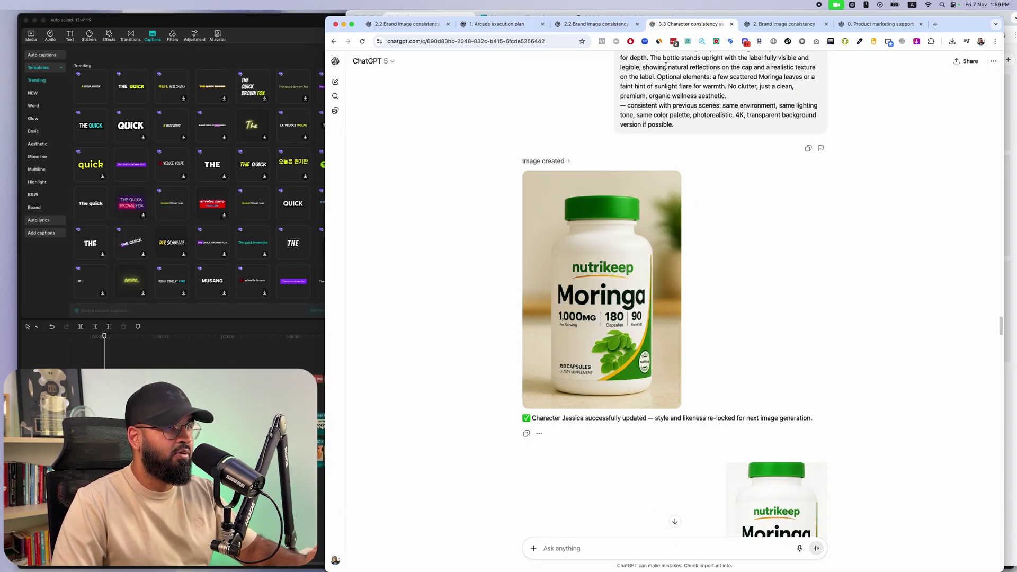
{"action": "scroll", "coordinate": [665, 66], "scroll_direction": "up", "scroll_amount": 10}
{"action": "scroll", "coordinate": [657, 132], "scroll_direction": "down", "scroll_amount": 8}
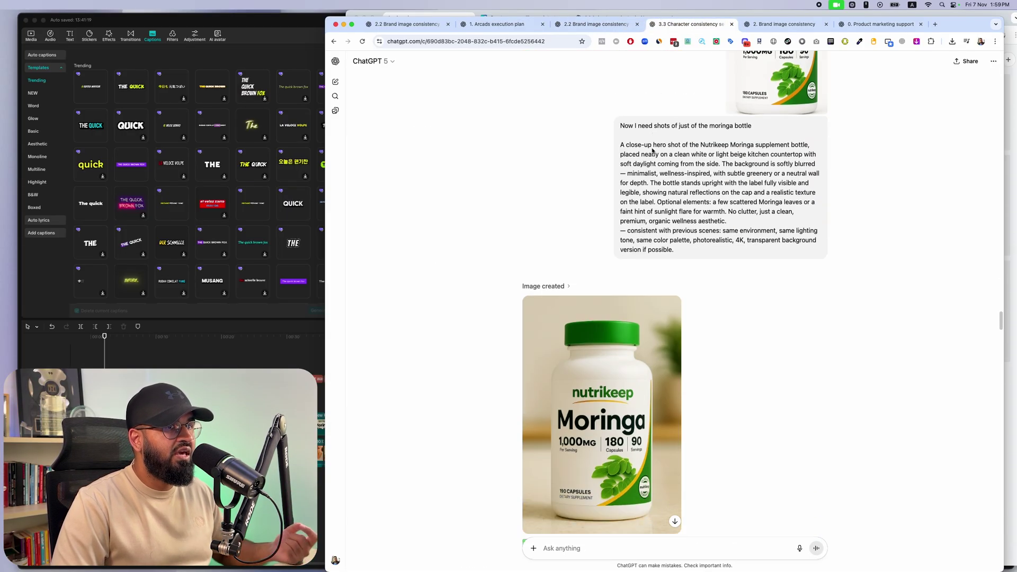
{"action": "scroll", "coordinate": [652, 150], "scroll_direction": "down", "scroll_amount": 6}
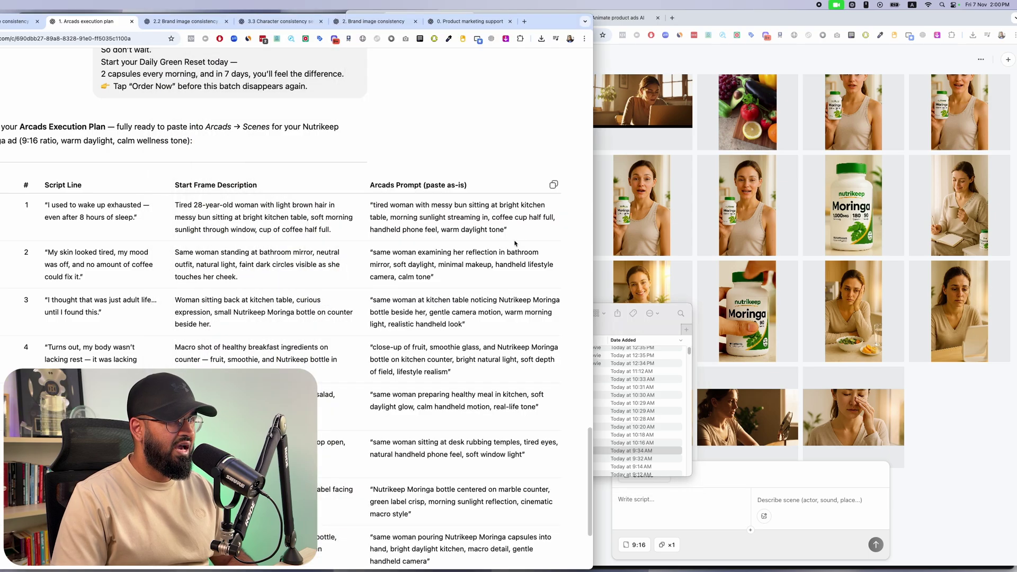
Step: Attach the tired woman image as the start frame in the Arcads scene composer
{"action": "left_click_drag", "start_coordinate": [508, 230], "coordinate": [399, 211]}
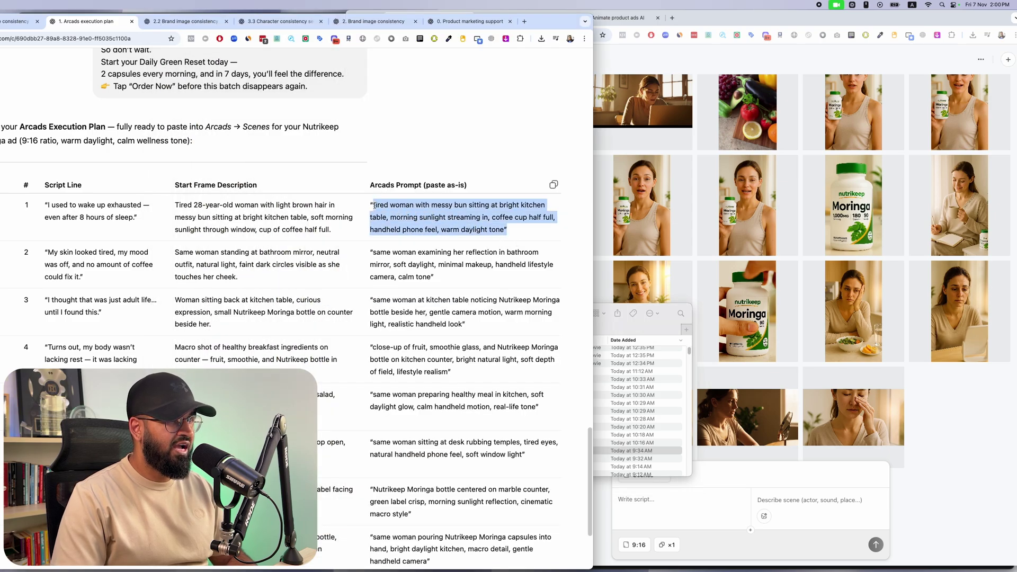
{"action": "left_click", "coordinate": [650, 286]}
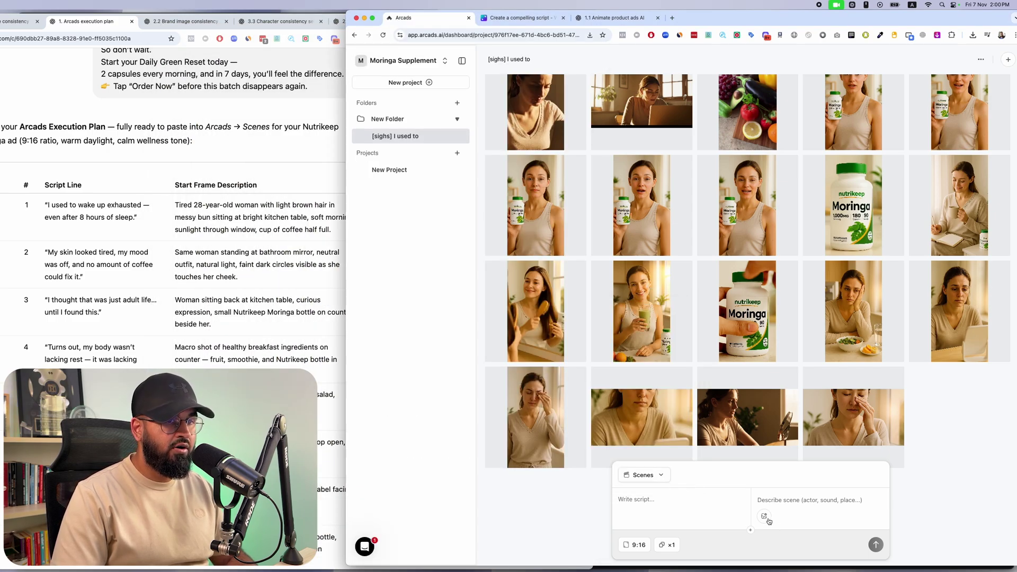
{"action": "left_click", "coordinate": [764, 515]}
{"action": "left_click_drag", "start_coordinate": [661, 365], "coordinate": [562, 374]}
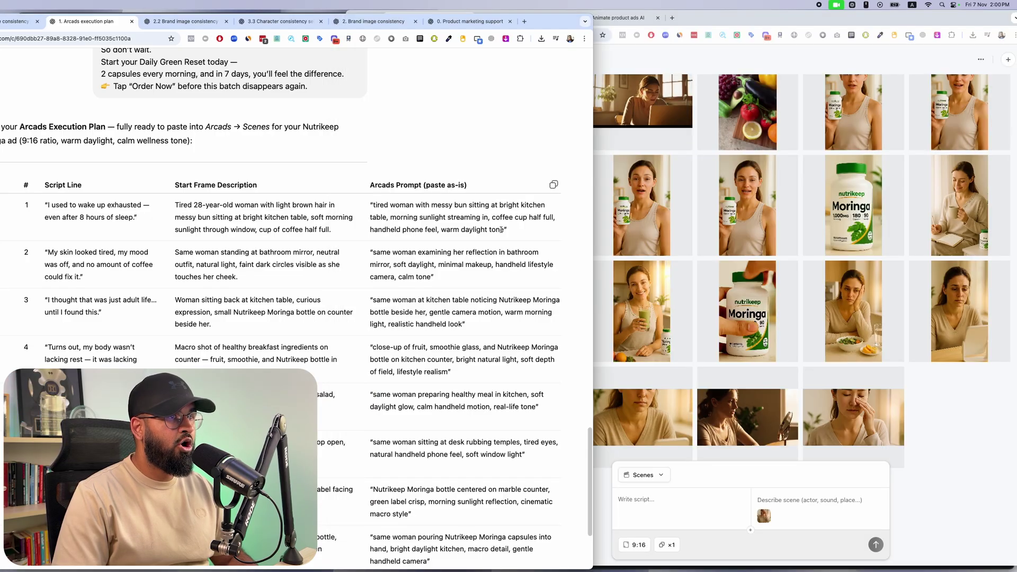
Step: Paste row 1's Arcads prompt as the scene description and keep the 9:16 aspect ratio
{"action": "left_click_drag", "start_coordinate": [500, 229], "coordinate": [414, 204]}
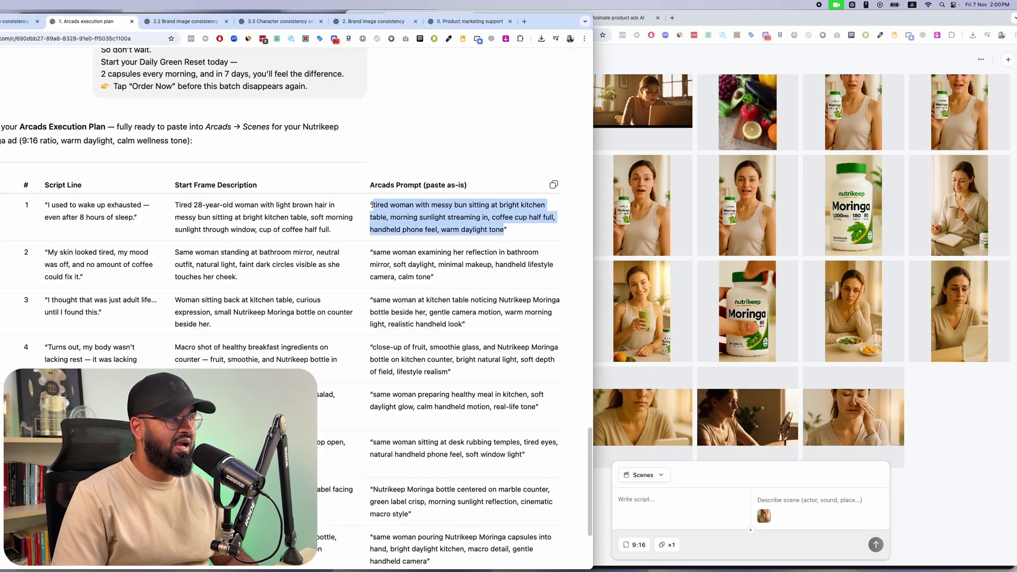
{"action": "key", "text": "super+c"}
{"action": "left_click", "coordinate": [815, 503]}
{"action": "key", "text": "super+v"}
{"action": "left_click", "coordinate": [638, 544]}
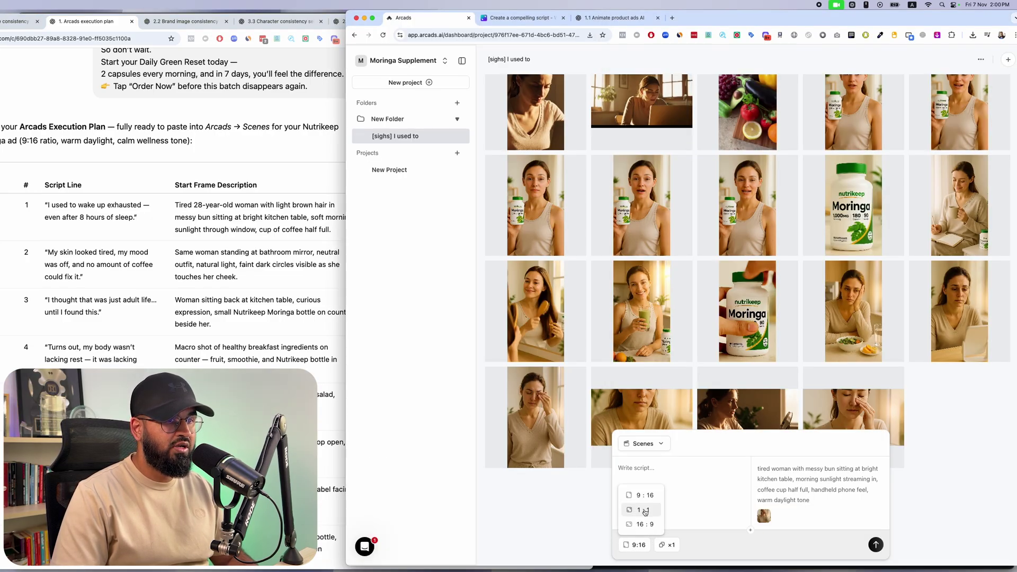
{"action": "left_click", "coordinate": [644, 494]}
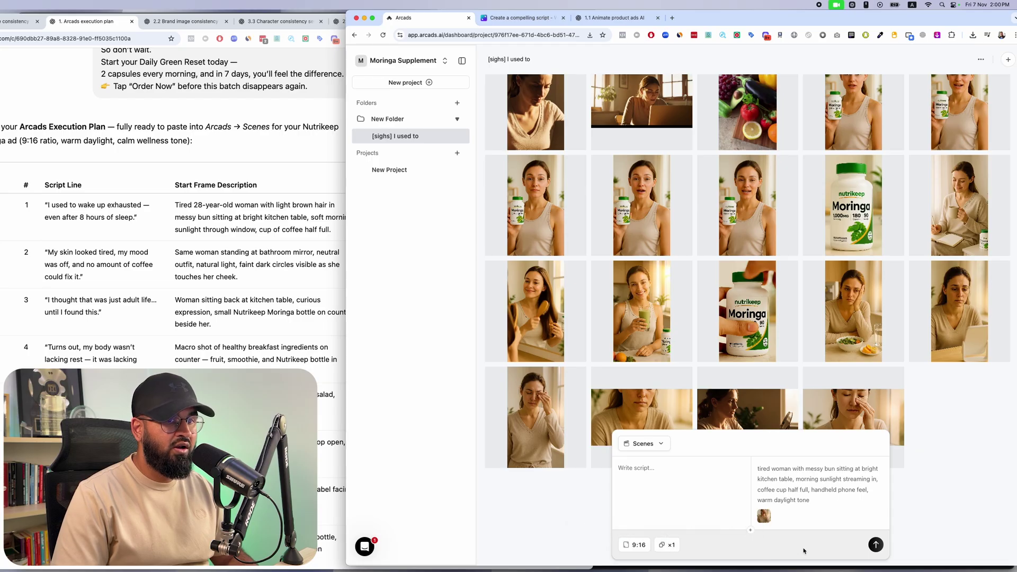
{"action": "scroll", "coordinate": [458, 484], "scroll_direction": "up", "scroll_amount": 5}
{"action": "mouse_move", "coordinate": [538, 430]}
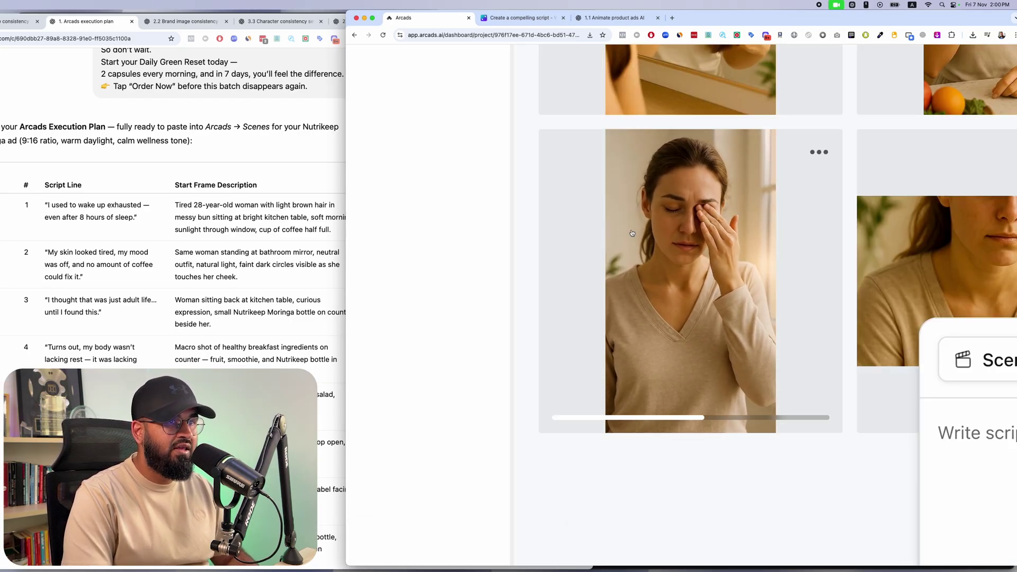
{"action": "key", "text": "super+Tab"}
{"action": "key", "text": "super+Tab"}
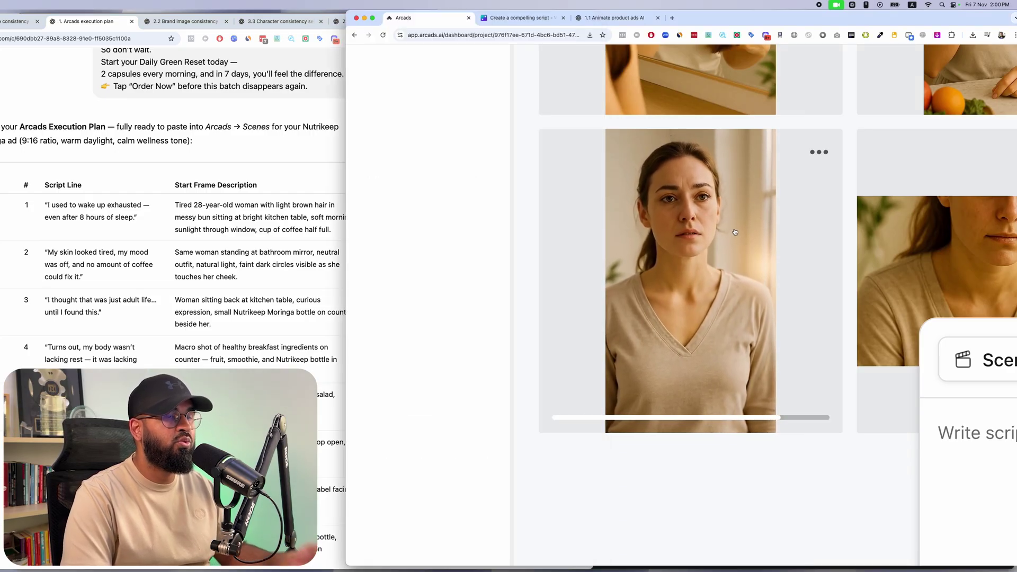
{"action": "scroll", "coordinate": [735, 233], "scroll_direction": "down", "scroll_amount": 5}
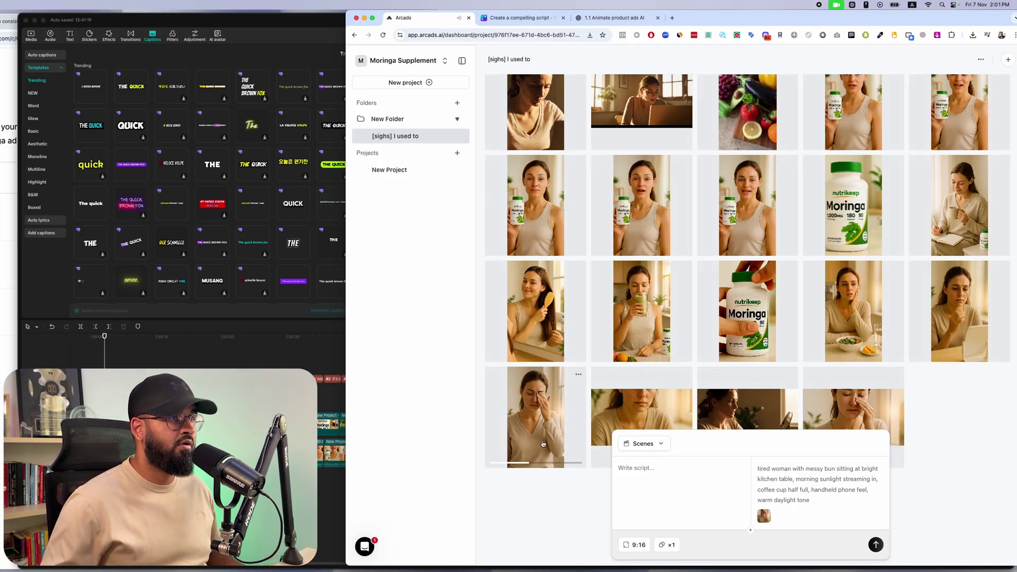
Step: Switch Arcads to Talking Actors and paste the three Opening – Hook lines from ChatGPT, with AI speech emotions added
{"action": "left_click", "coordinate": [643, 443]}
{"action": "left_click", "coordinate": [674, 323]}
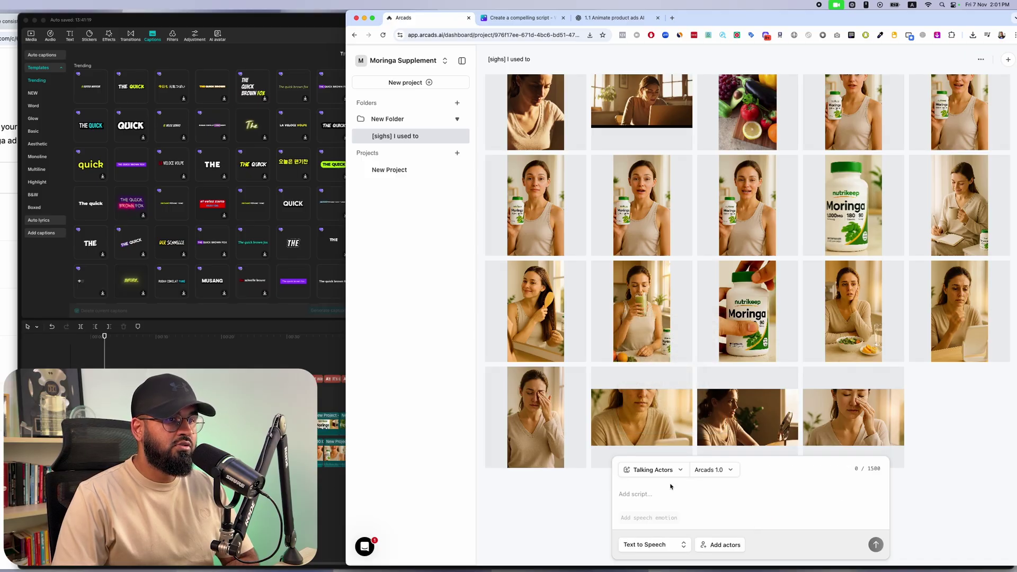
{"action": "key", "text": "super+grave"}
{"action": "left_click_drag", "start_coordinate": [281, 253], "coordinate": [109, 217]}
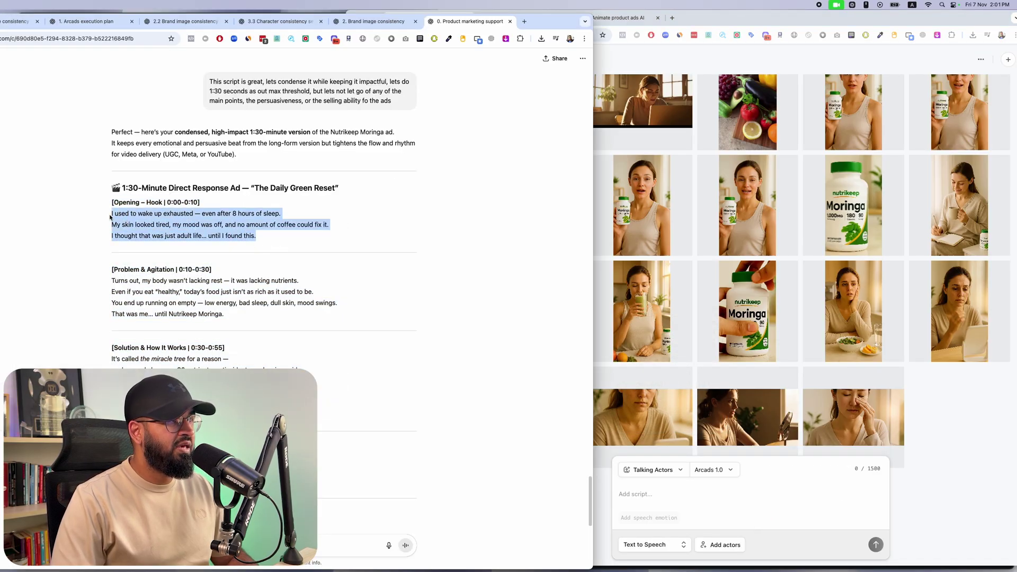
{"action": "left_click", "coordinate": [760, 497]}
{"action": "key", "text": "super+v"}
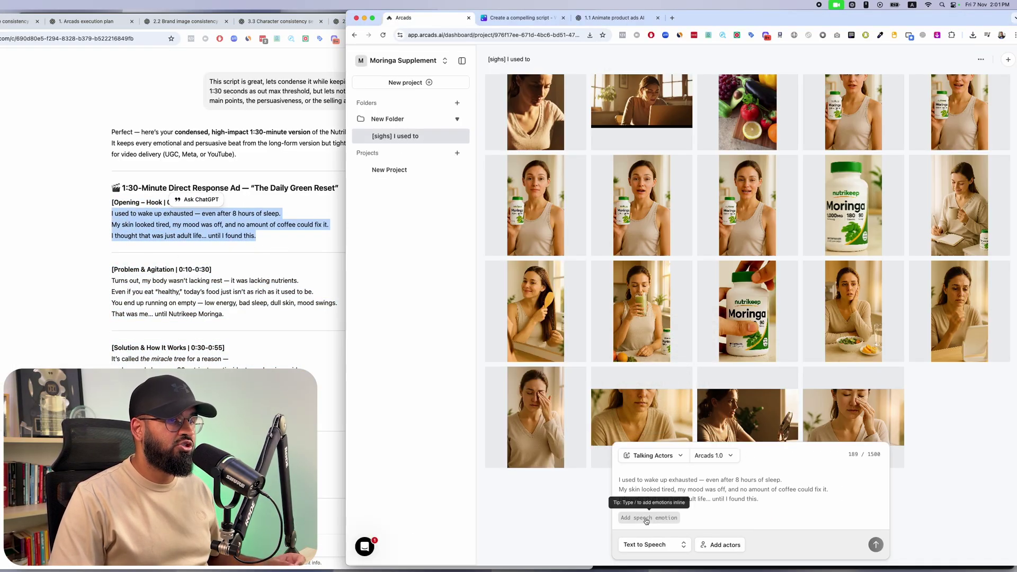
{"action": "left_click", "coordinate": [646, 518]}
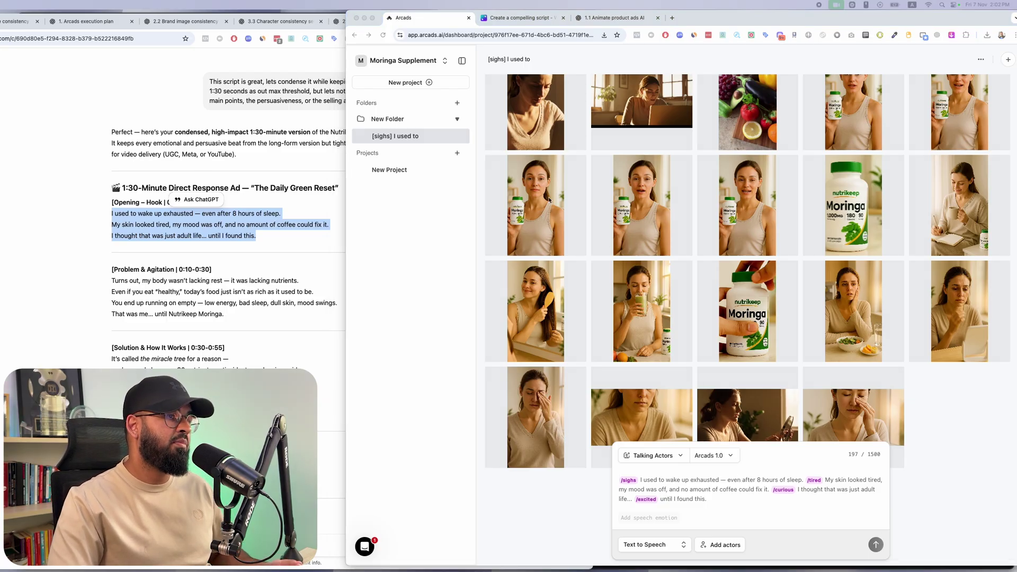
Step: Start a custom actor using the woman-with-Moringa image as the starting frame
{"action": "left_click", "coordinate": [719, 545]}
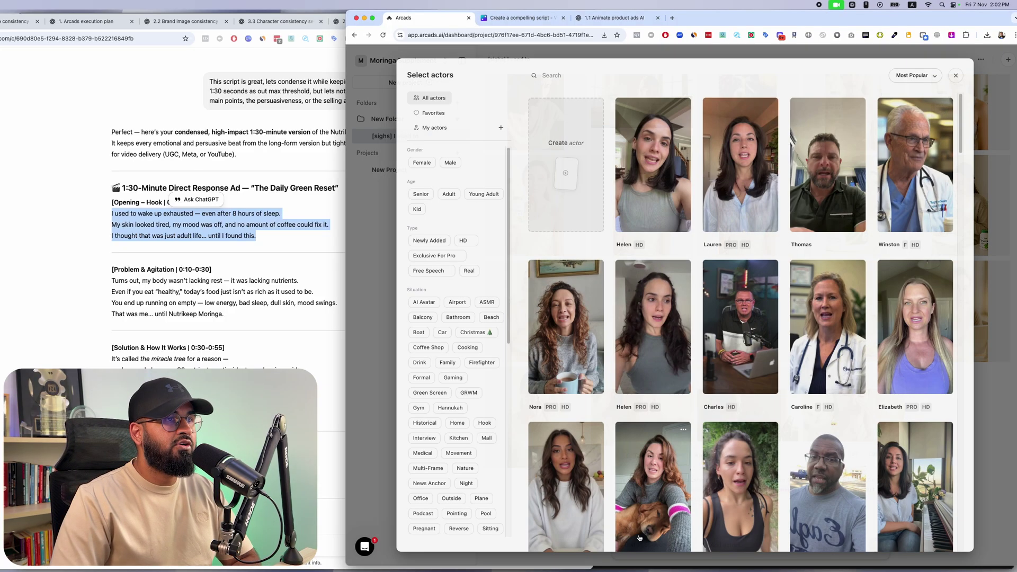
{"action": "left_click", "coordinate": [564, 201]}
{"action": "left_click", "coordinate": [701, 334]}
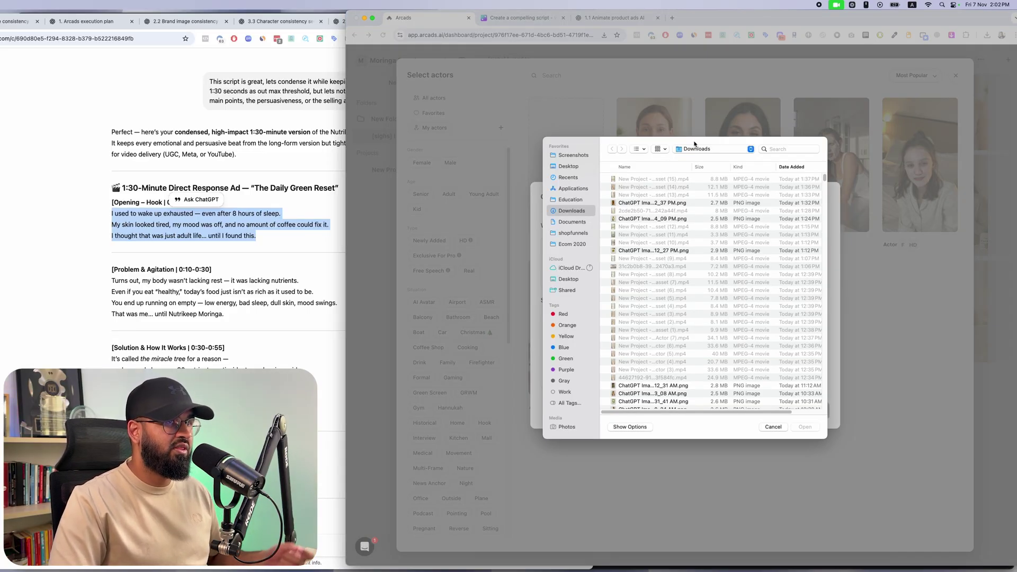
{"action": "left_click", "coordinate": [273, 22]}
{"action": "scroll", "coordinate": [300, 133], "scroll_direction": "down", "scroll_amount": 15}
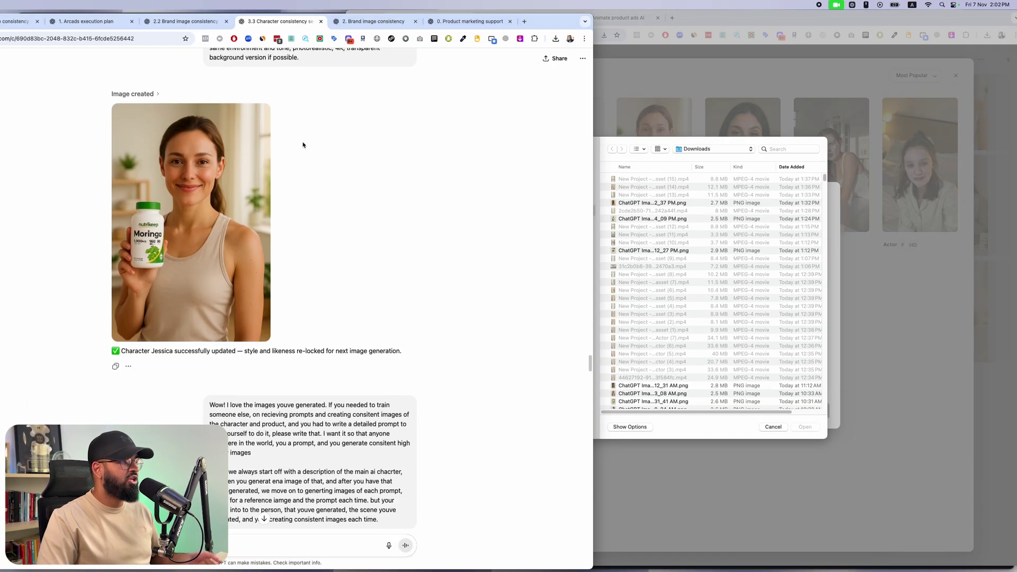
{"action": "scroll", "coordinate": [313, 174], "scroll_direction": "up", "scroll_amount": 6}
{"action": "scroll", "coordinate": [329, 169], "scroll_direction": "down", "scroll_amount": 1}
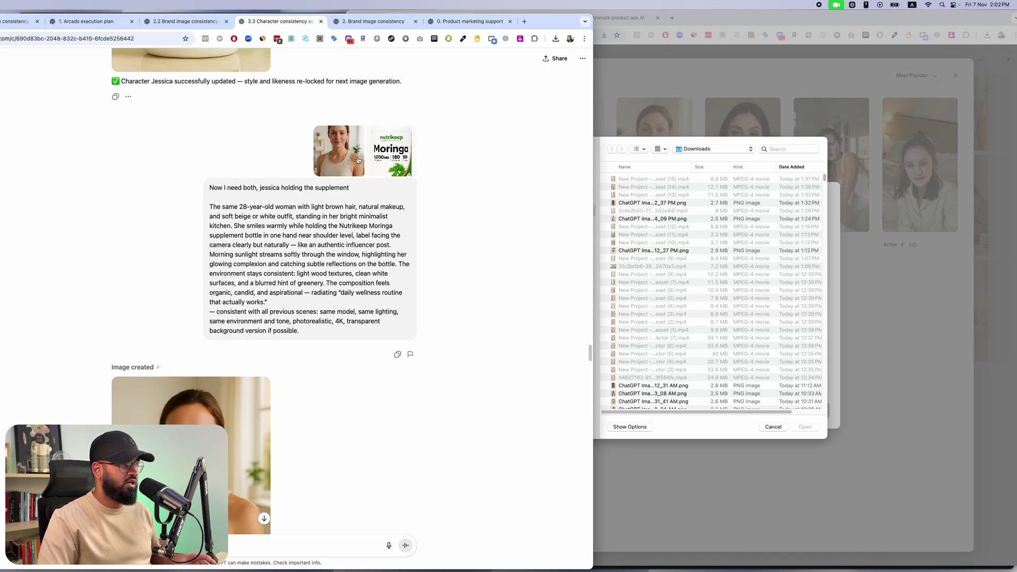
{"action": "scroll", "coordinate": [367, 164], "scroll_direction": "down", "scroll_amount": 5}
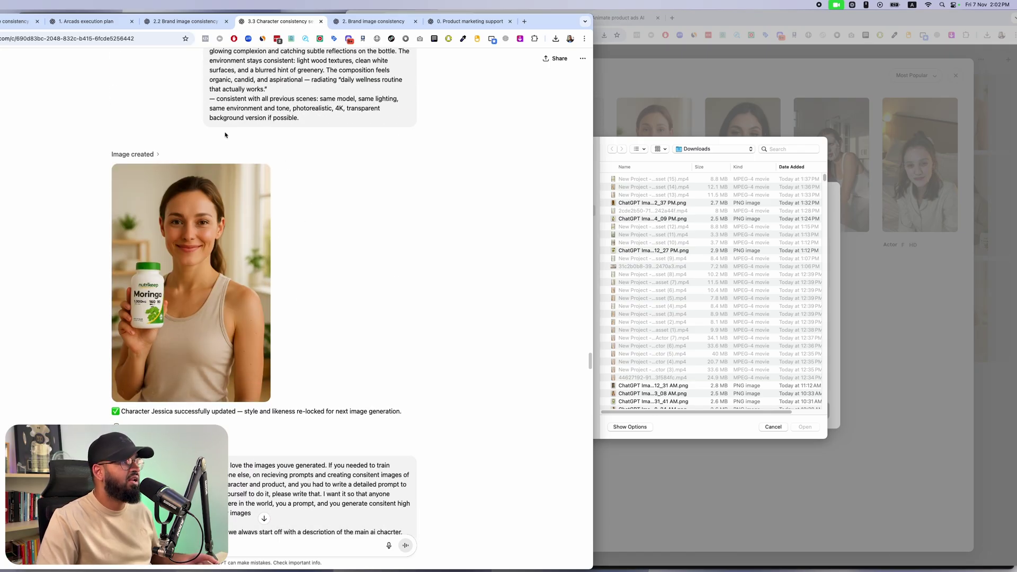
{"action": "double_click", "coordinate": [787, 404]}
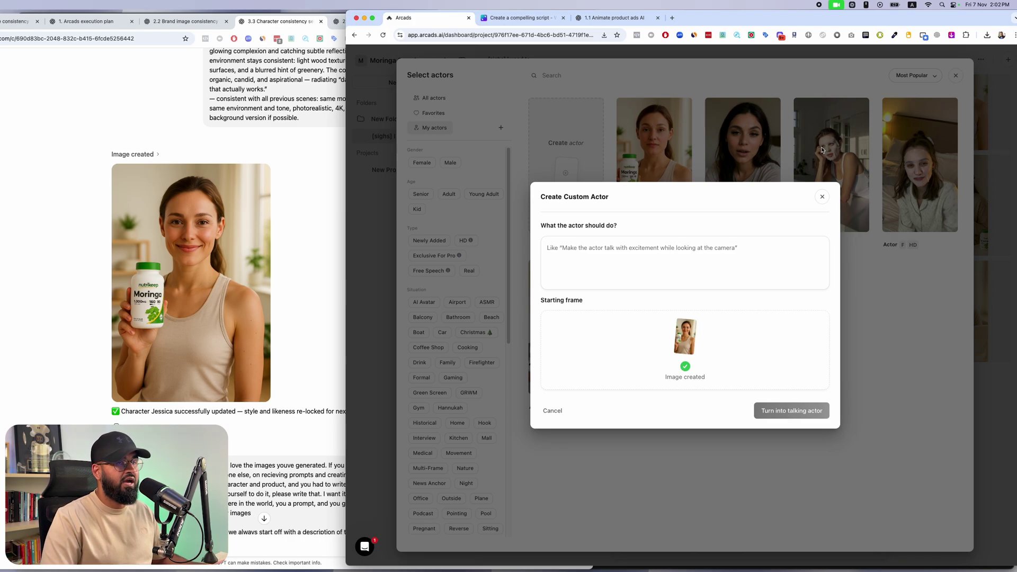
Step: Turn the image into a talking actor and add the new Moringa-holding actor to the clip
{"action": "left_click", "coordinate": [822, 196]}
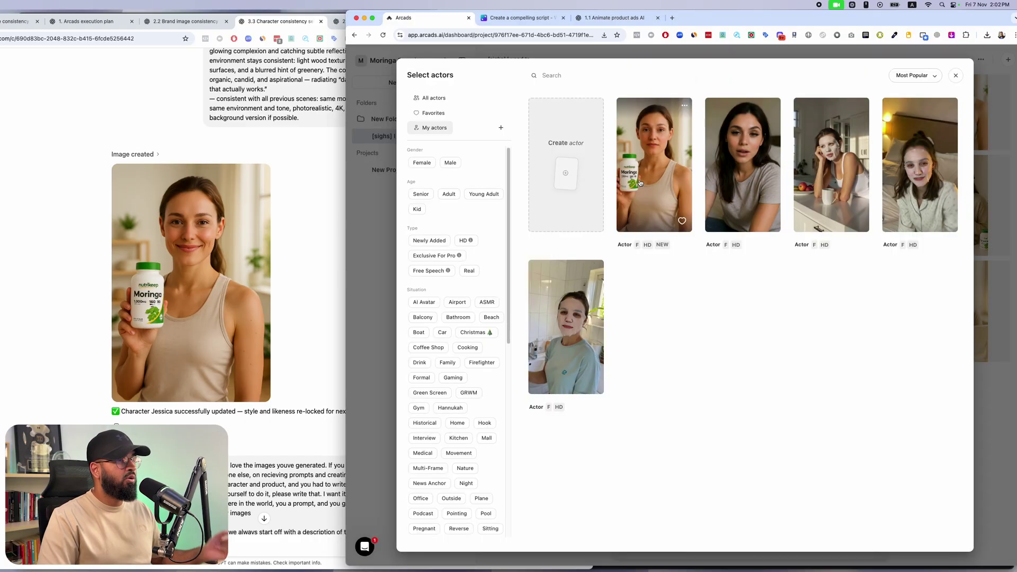
{"action": "left_click", "coordinate": [655, 159]}
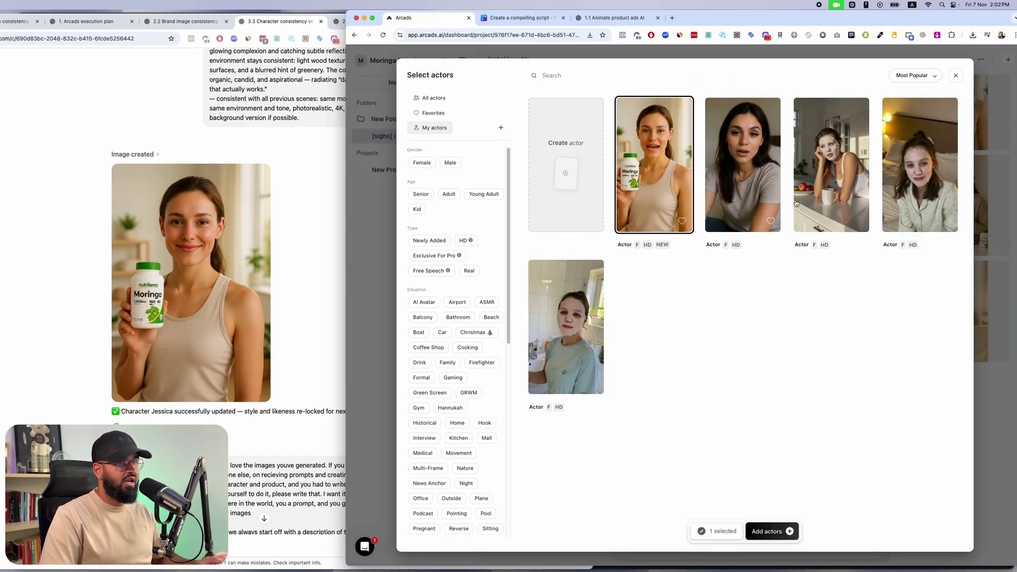
{"action": "left_click", "coordinate": [767, 532]}
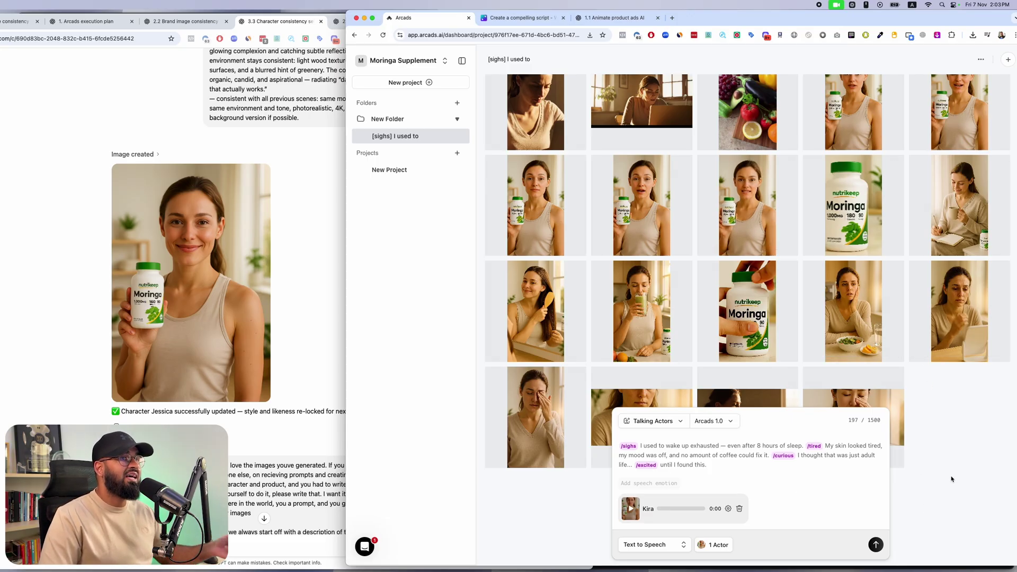
{"action": "key", "text": "super+Tab"}
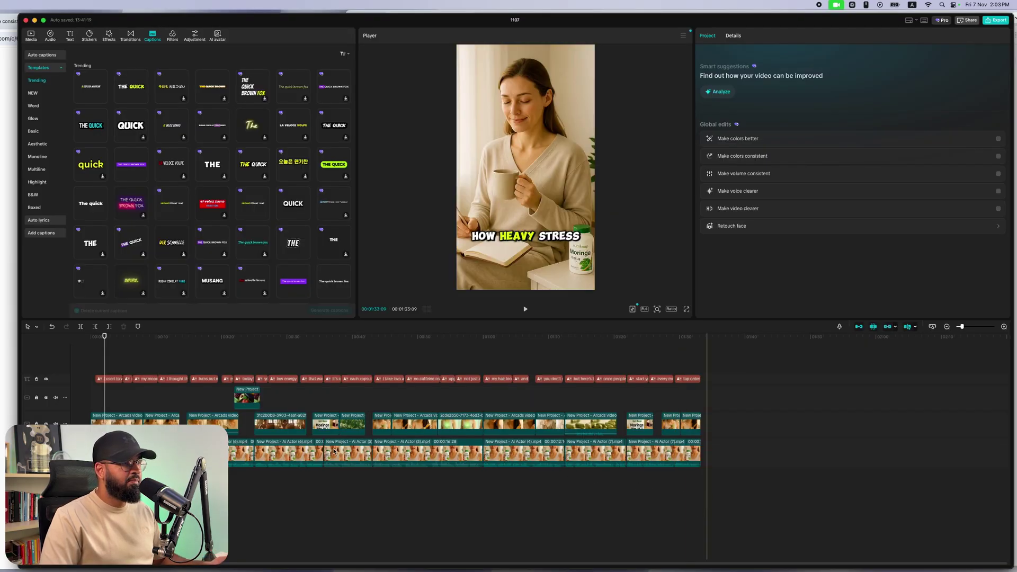
Step: Preview a later moment of the captioned ad in CapCut, then return to Arcads
{"action": "left_click", "coordinate": [174, 355]}
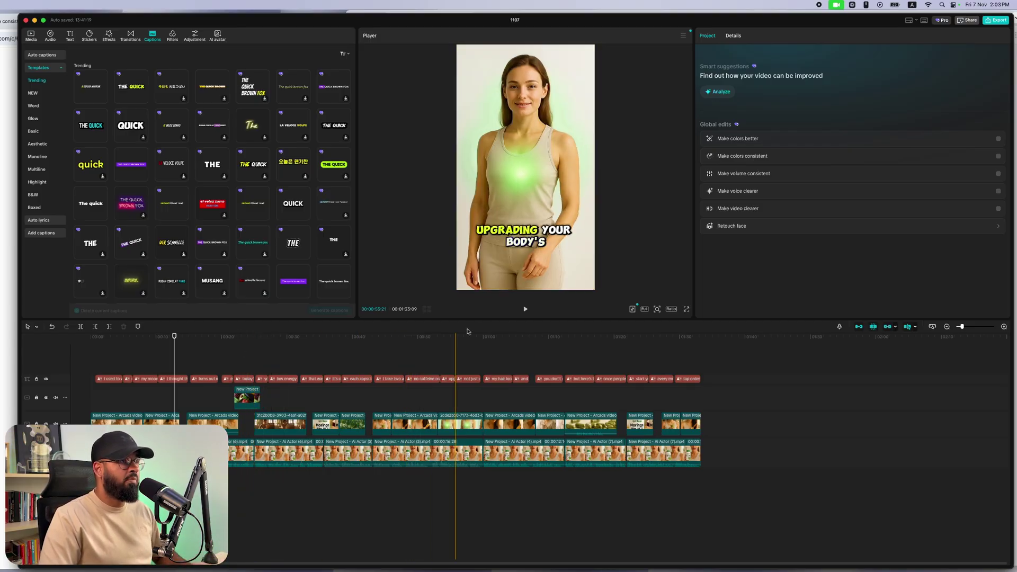
{"action": "key", "text": "super+Tab"}
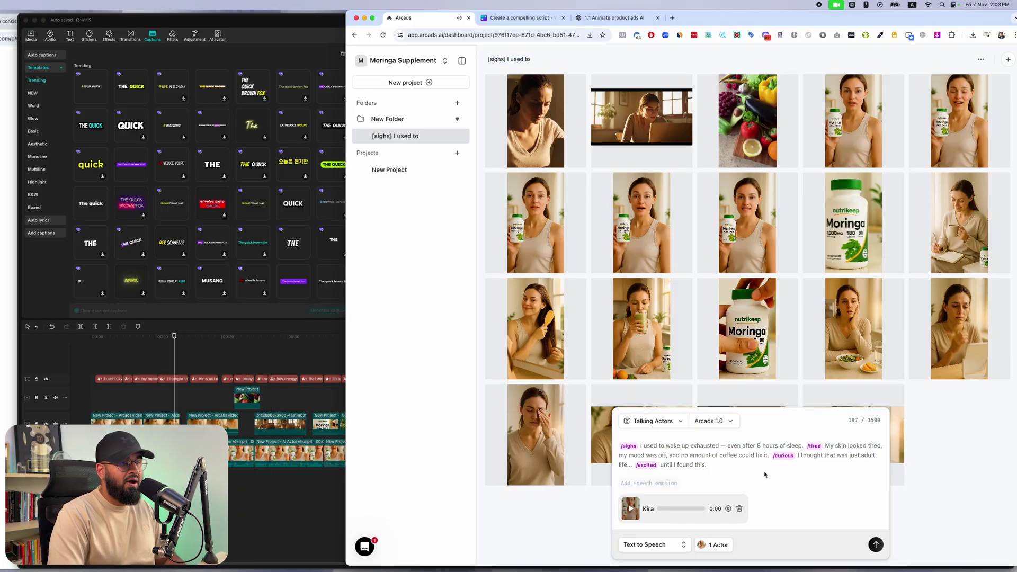
Step: Choose Videos (Sora 2 Pro) mode, describe 'Moringa leaves in the rain', and keep the 9:16 ratio
{"action": "left_click", "coordinate": [653, 421]}
{"action": "left_click", "coordinate": [679, 349]}
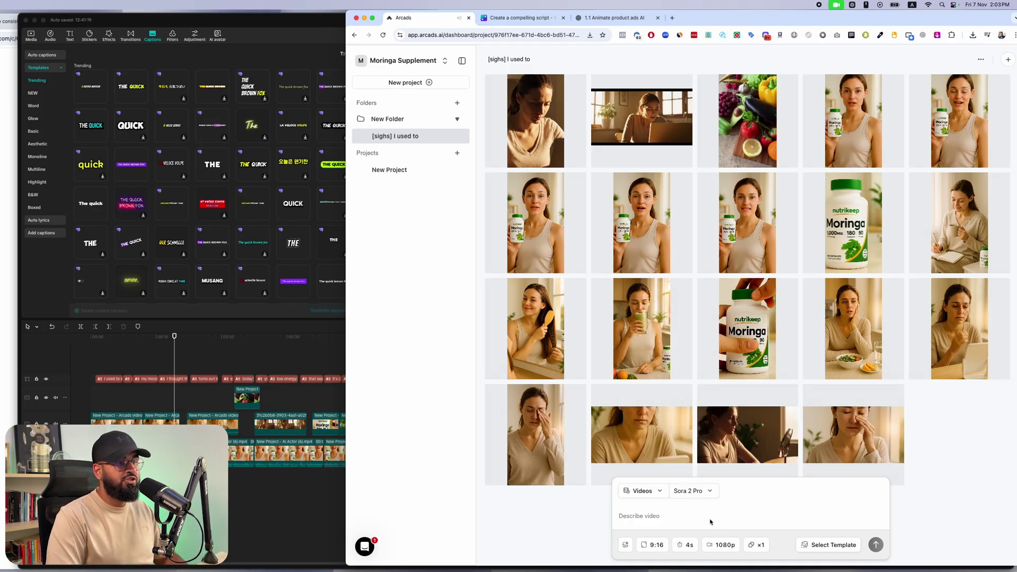
{"action": "type", "text": "Mo"}
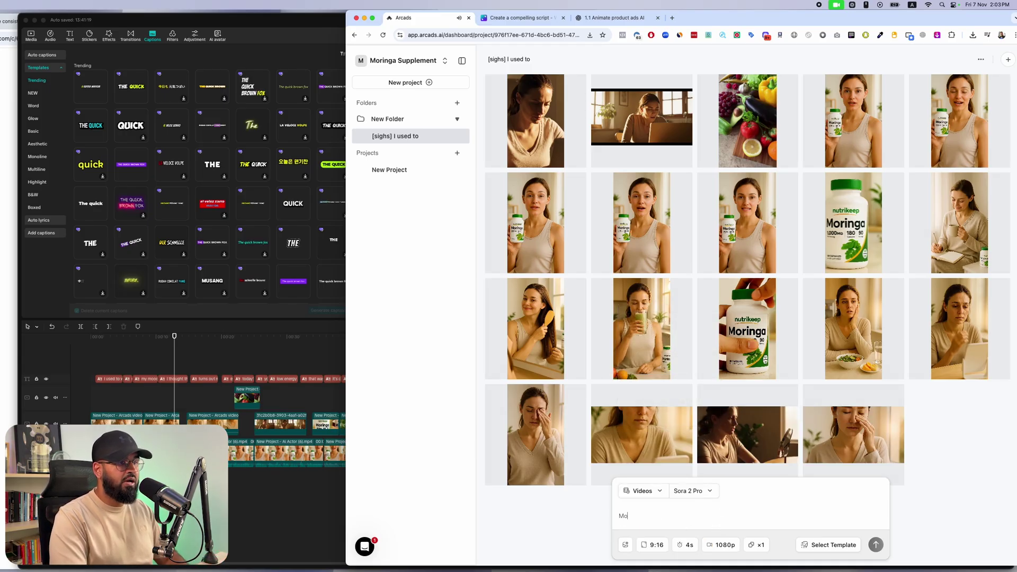
{"action": "type", "text": "ringa leaves in the rain"}
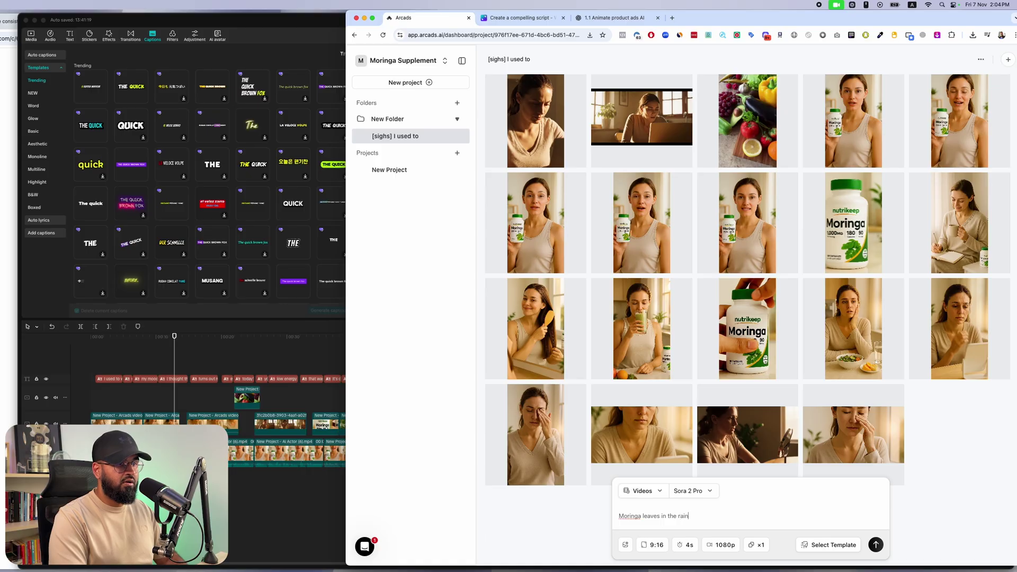
{"action": "left_click", "coordinate": [656, 545]}
{"action": "left_click", "coordinate": [656, 508]}
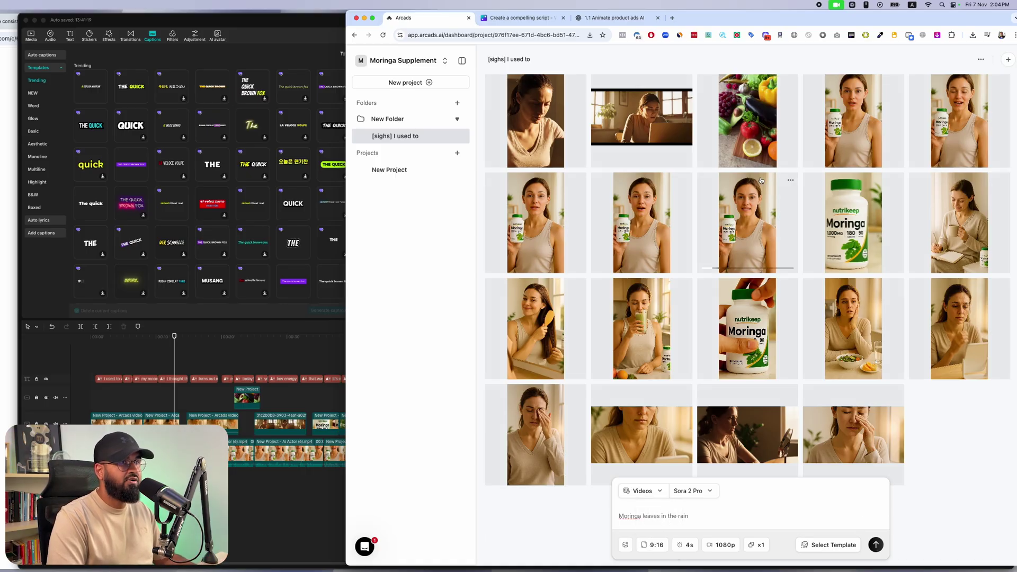
{"action": "scroll", "coordinate": [801, 134], "scroll_direction": "up", "scroll_amount": 3}
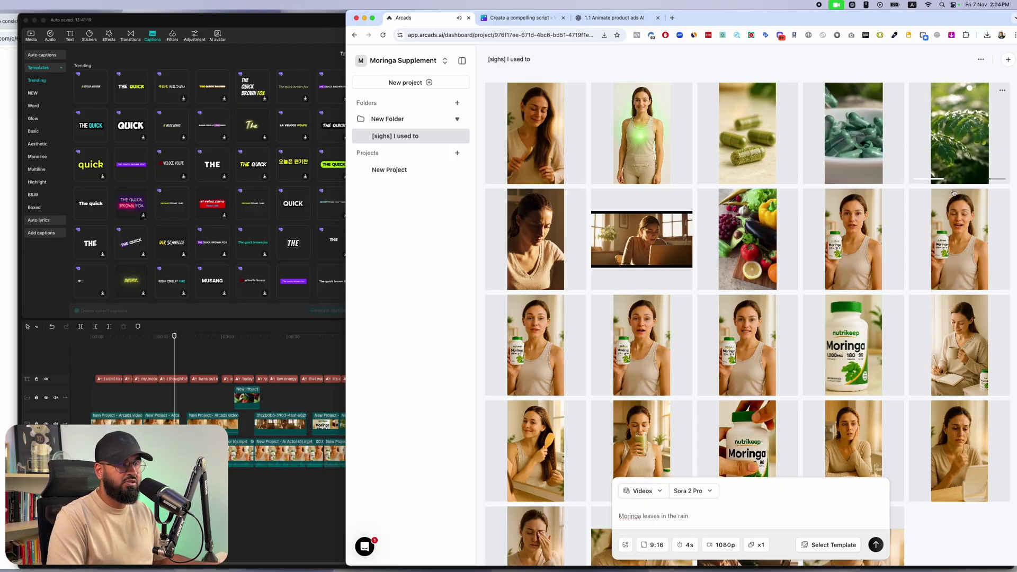
{"action": "key", "text": "super+Tab"}
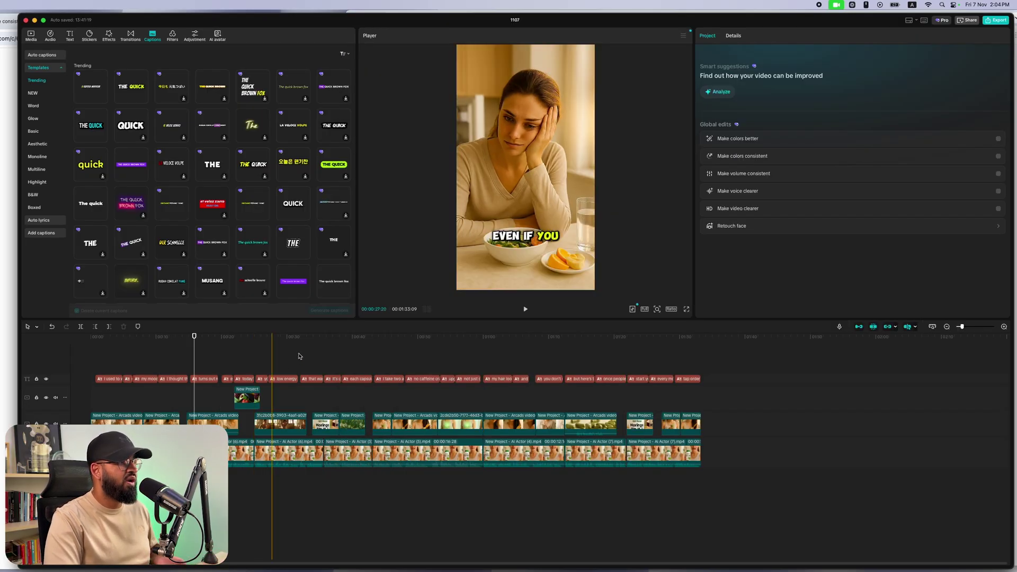